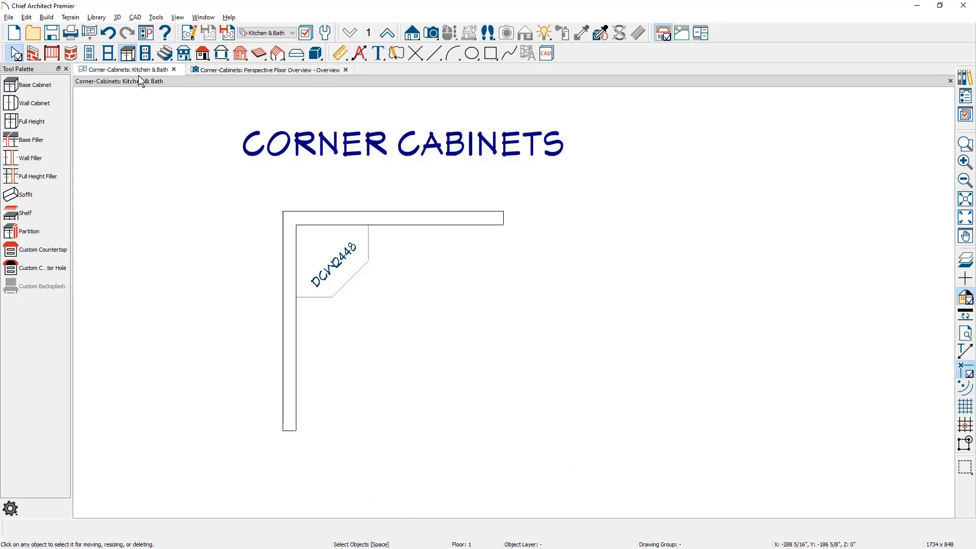
Place a corner base cabinet in the wall corner beneath the existing DCW2448 wall cabinet.
click(55, 89)
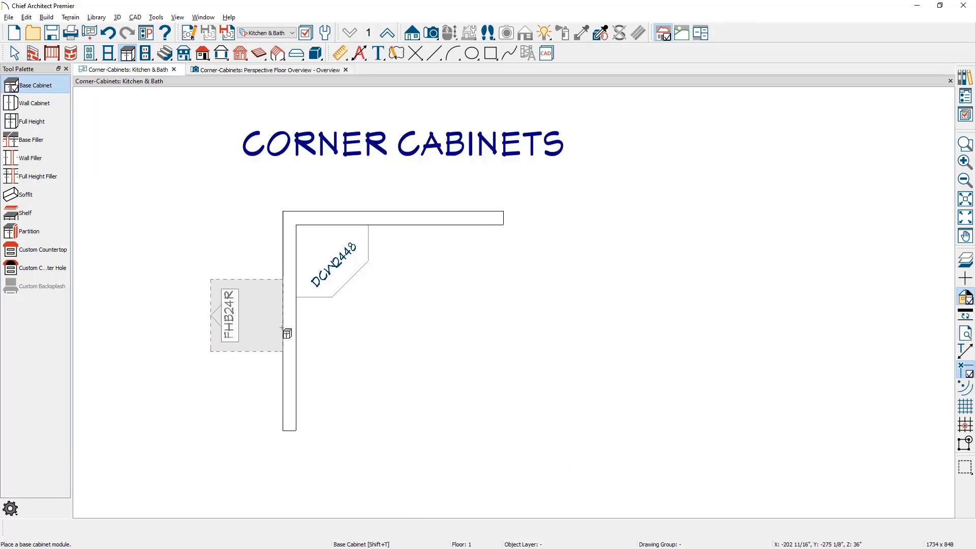
click(306, 242)
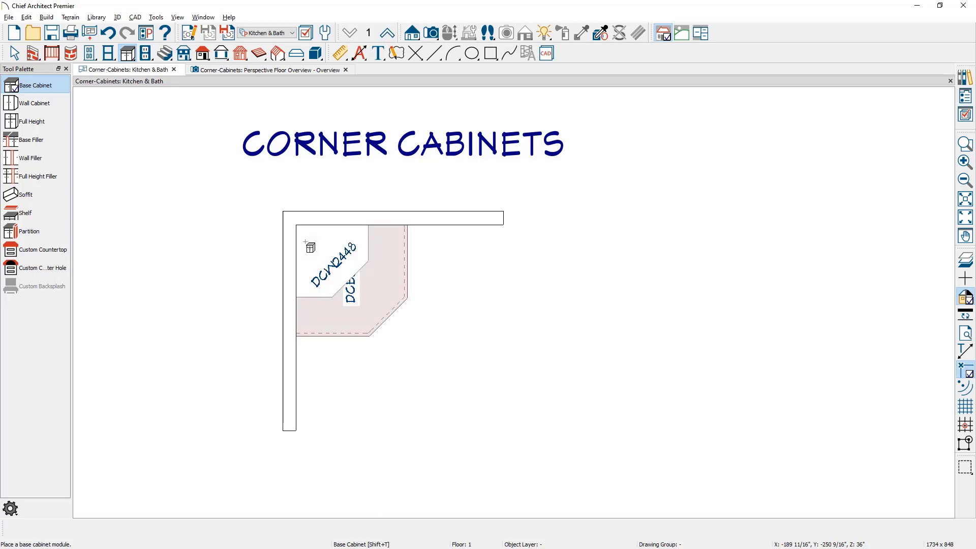
key(space)
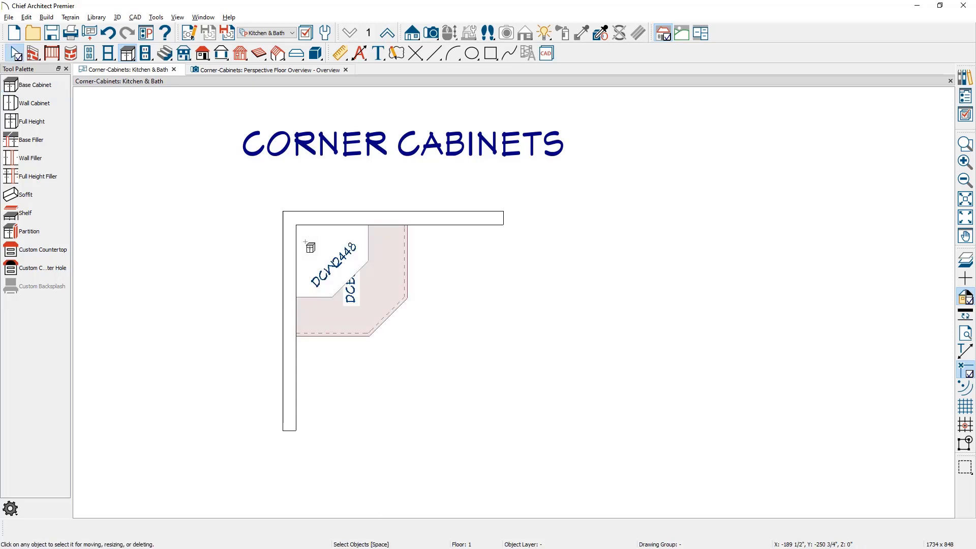
Turn off the diagonal door on the corner base cabinet and enable its Lazy Susan option.
double_click(337, 312)
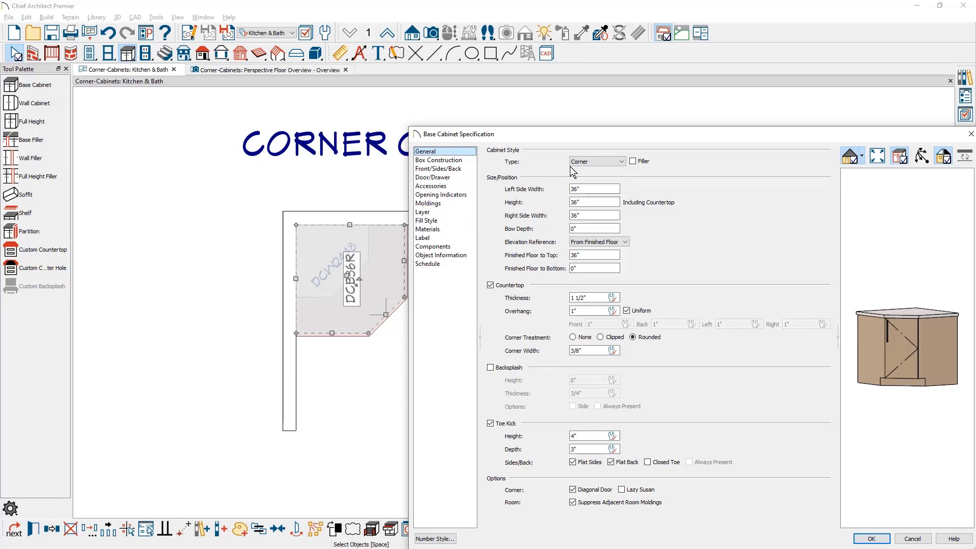
click(622, 162)
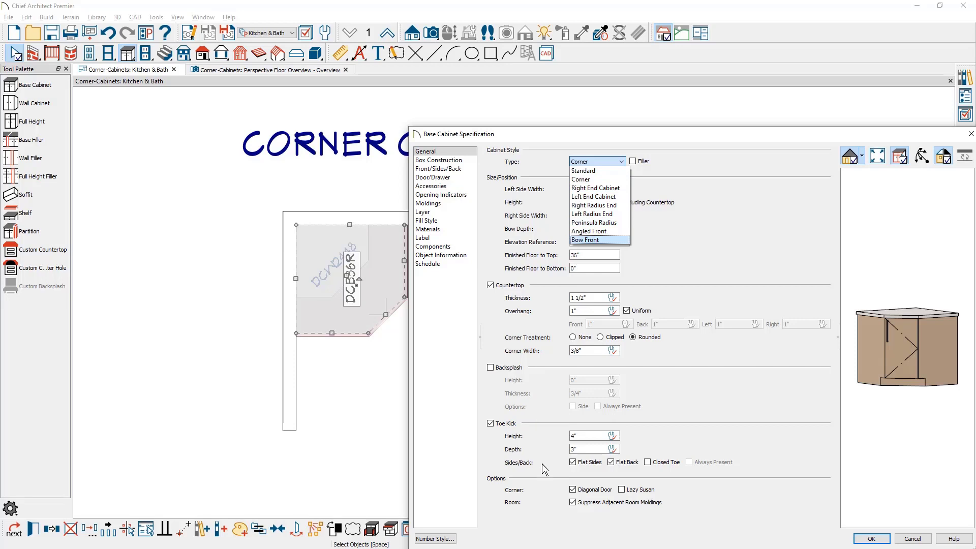
click(544, 485)
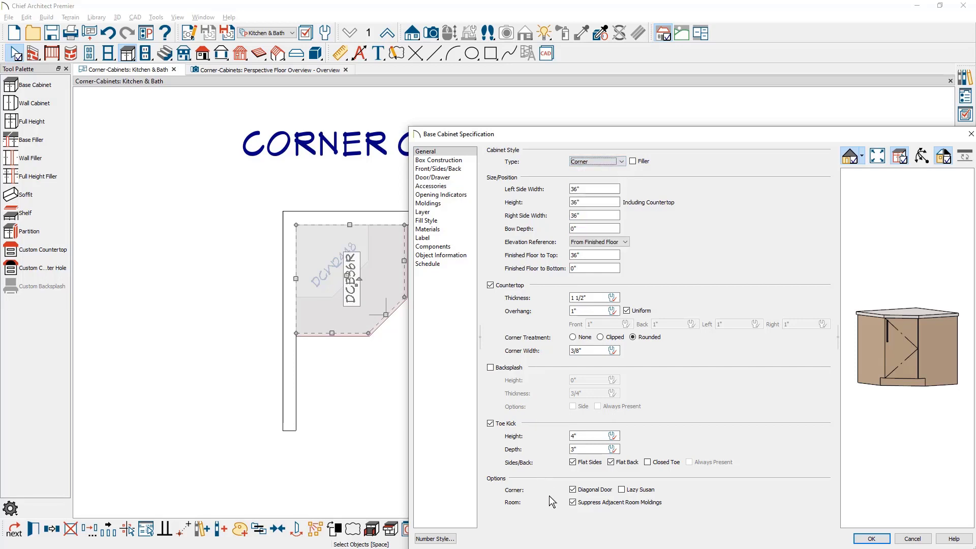
click(573, 489)
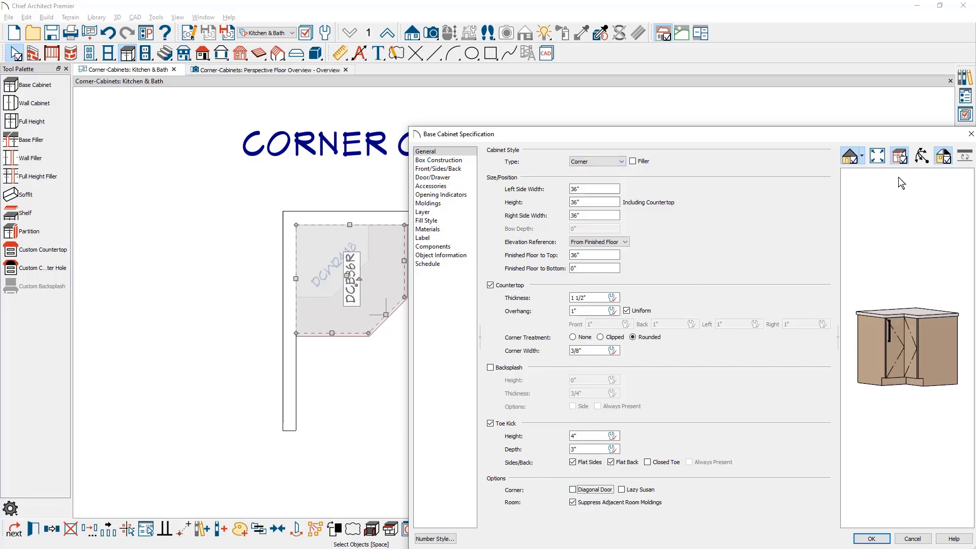
click(922, 155)
drag(907, 229, 917, 285)
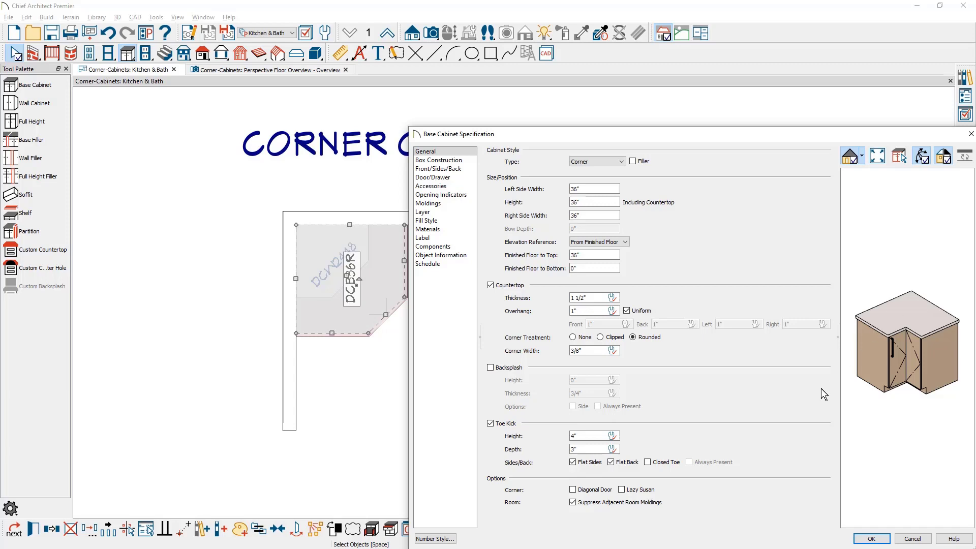
click(622, 491)
click(868, 540)
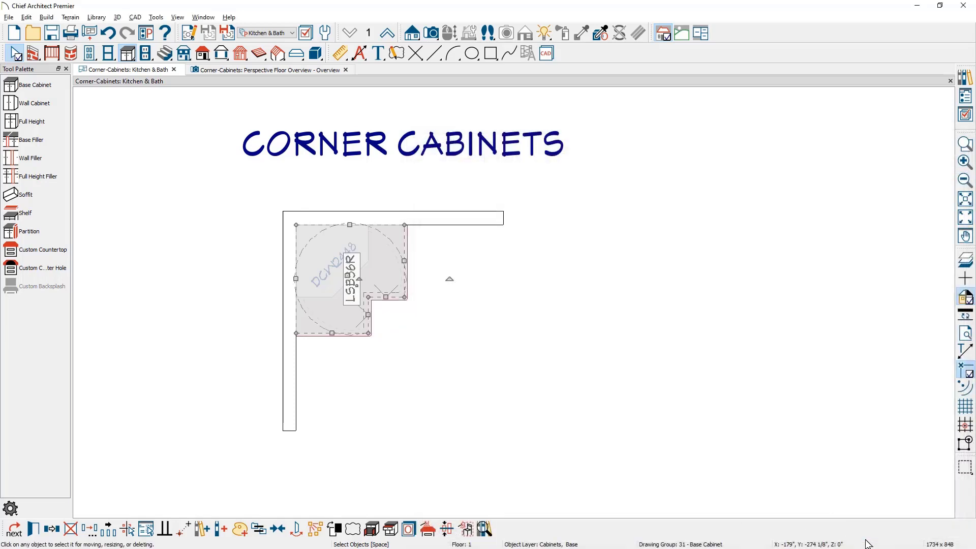
Rotate the corner base cabinet's label so that it runs diagonally across the cabinet in plan.
scroll(320, 282, up, 3)
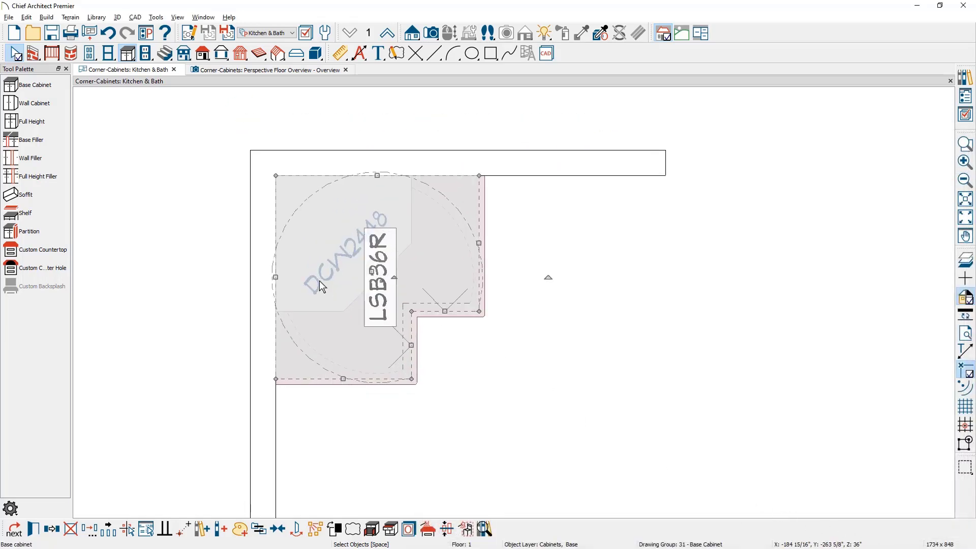
key(Escape)
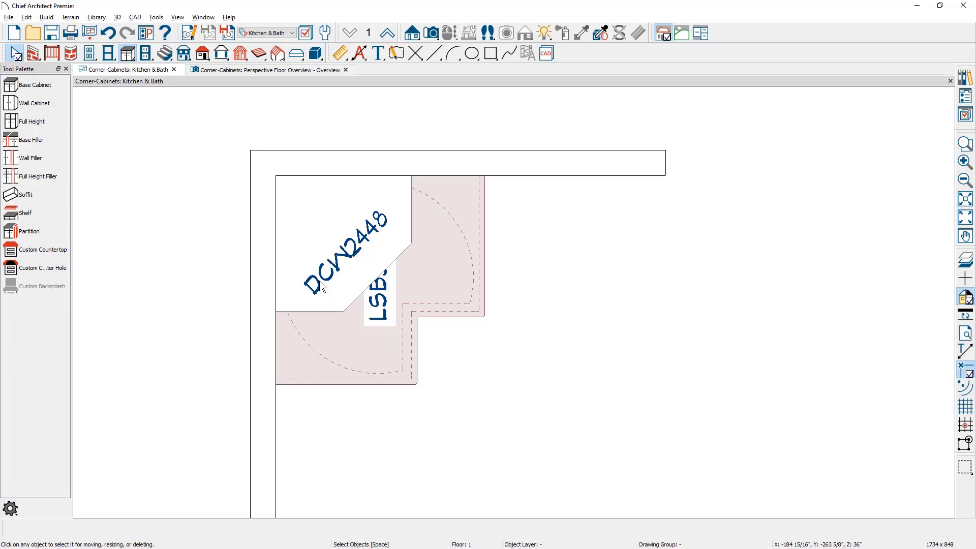
click(342, 325)
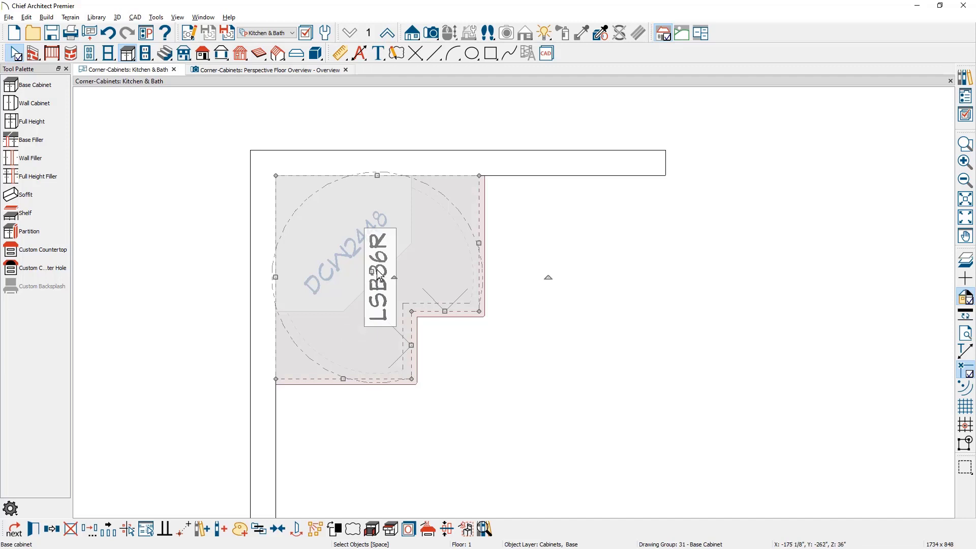
scroll(379, 272, up, 3)
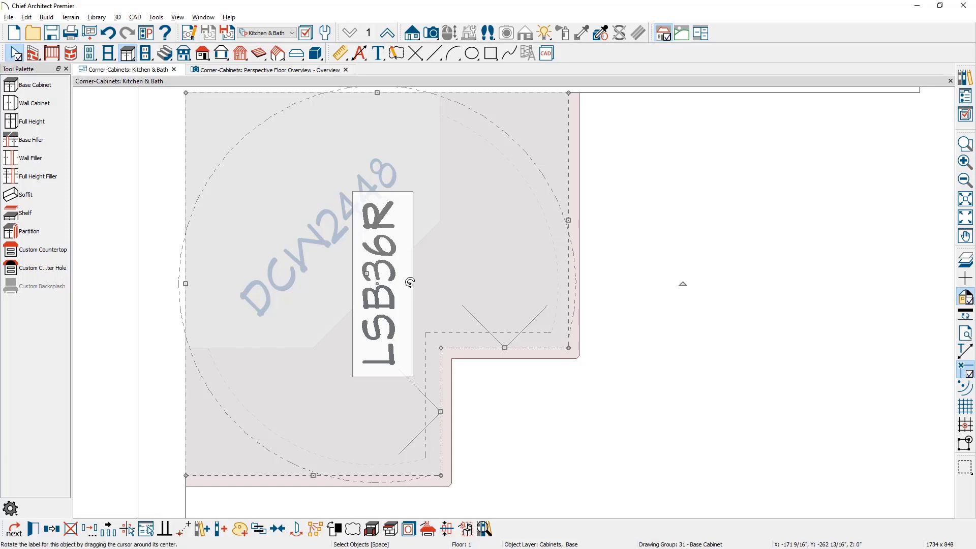
drag(407, 282, 407, 310)
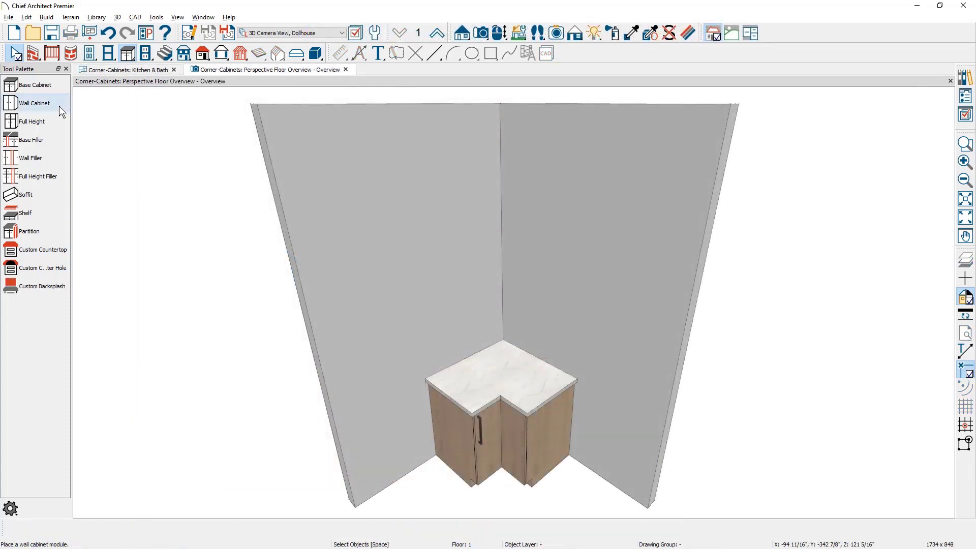
Place a wall cabinet in the corner above the base cabinet in the 3D overview and make it diagonal.
click(59, 105)
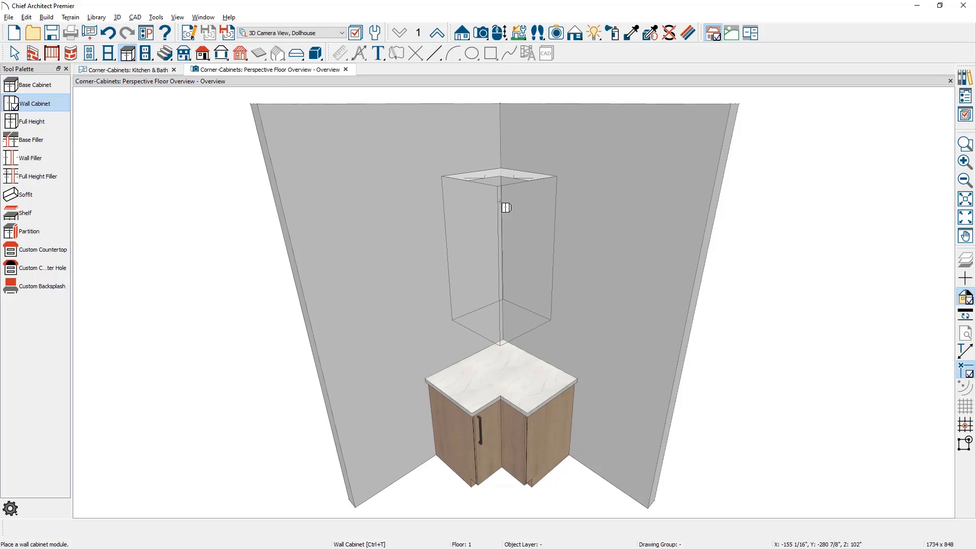
click(507, 207)
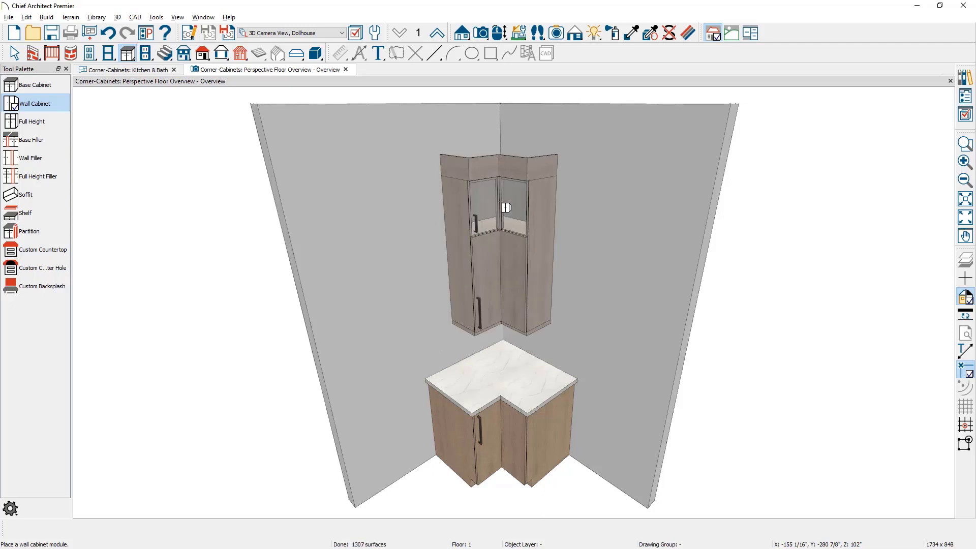
double_click(507, 207)
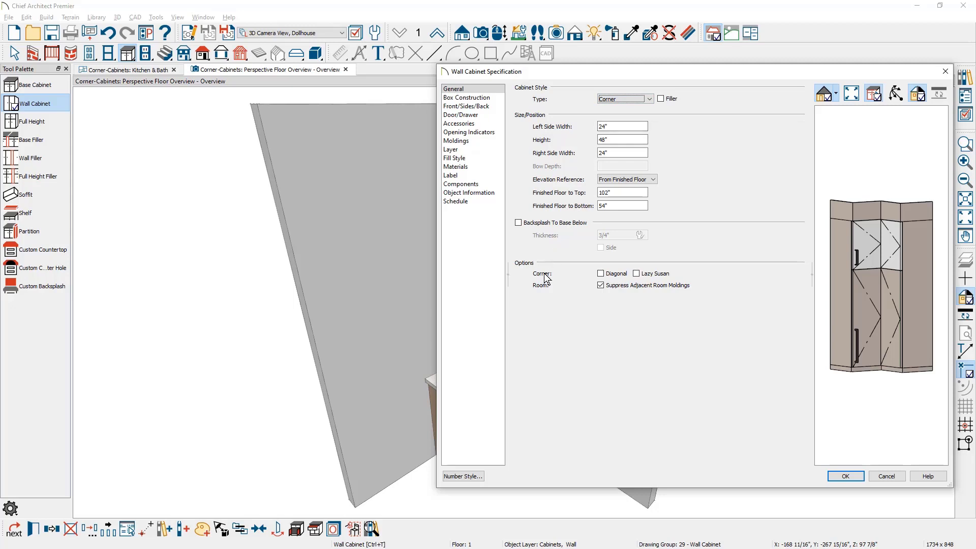
click(601, 275)
click(602, 275)
click(601, 274)
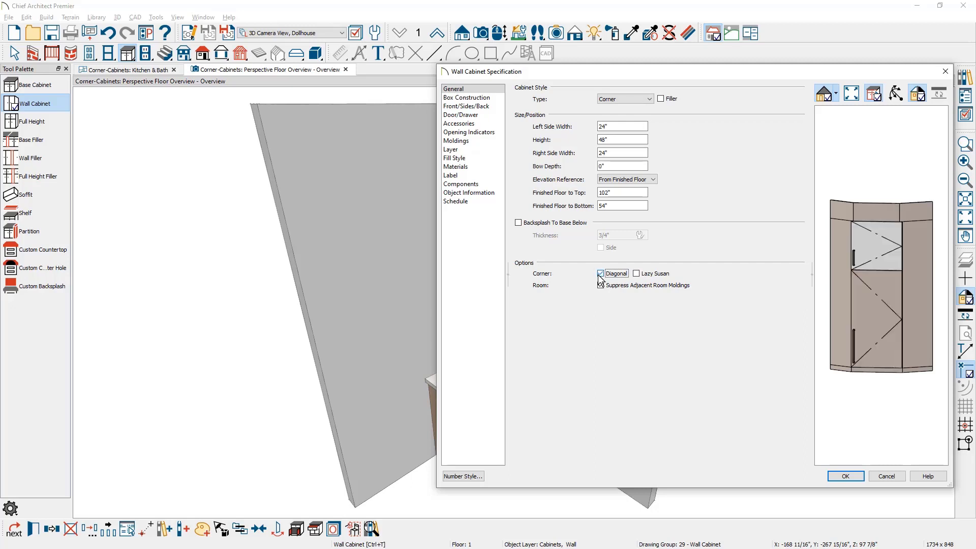
Give the diagonal corner wall cabinet a concave front with a bow depth of -3".
click(604, 167)
text(-3)
key(Tab)
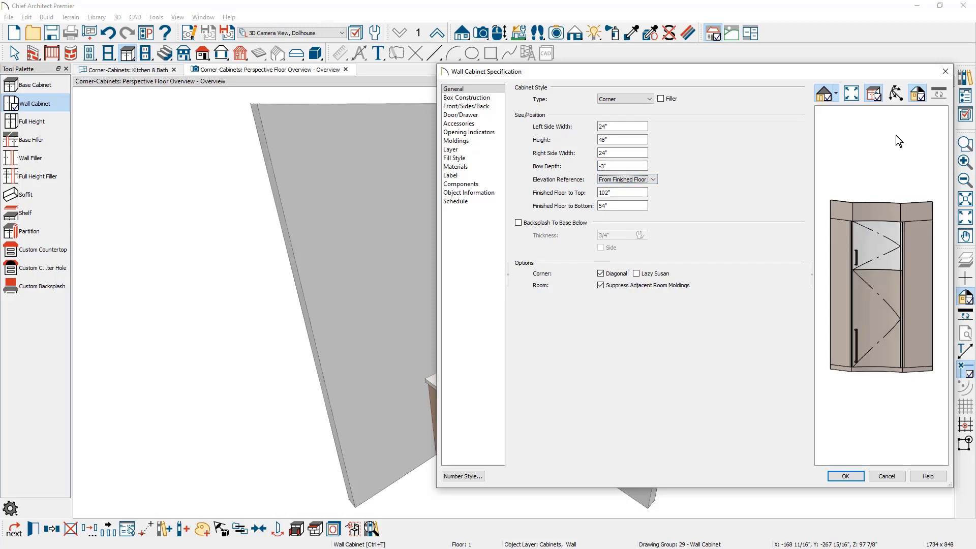
click(896, 93)
drag(895, 175, 904, 259)
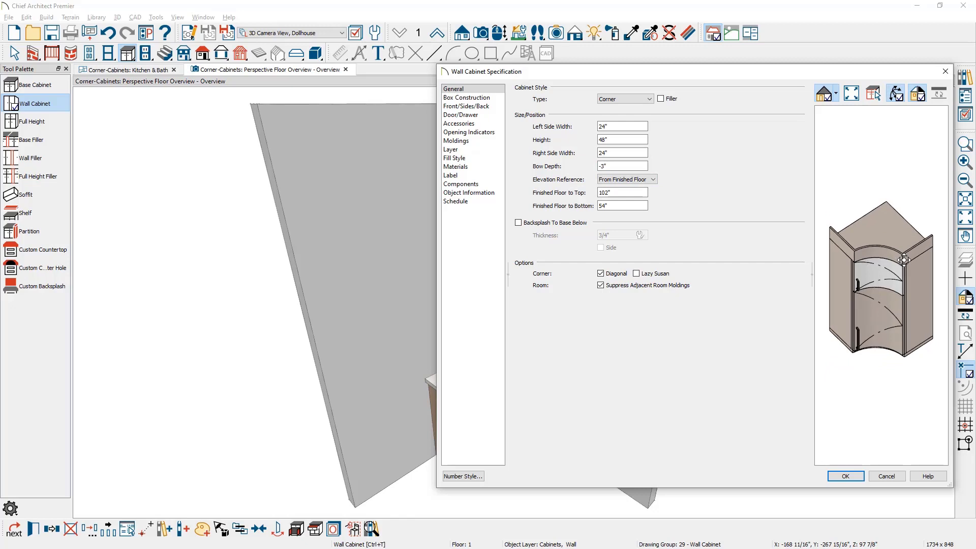
click(861, 477)
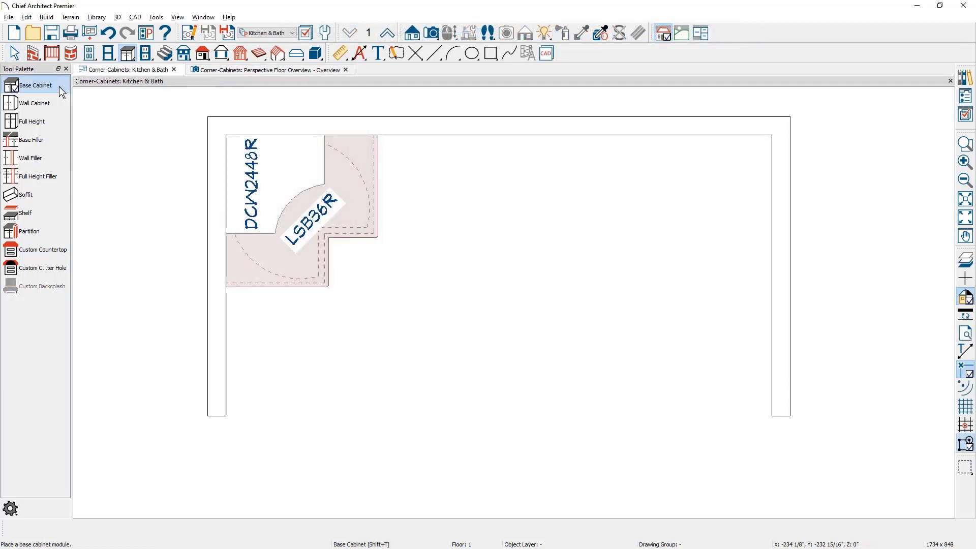
Place a freestanding base cabinet in the open floor between the walls and open its specification.
click(36, 85)
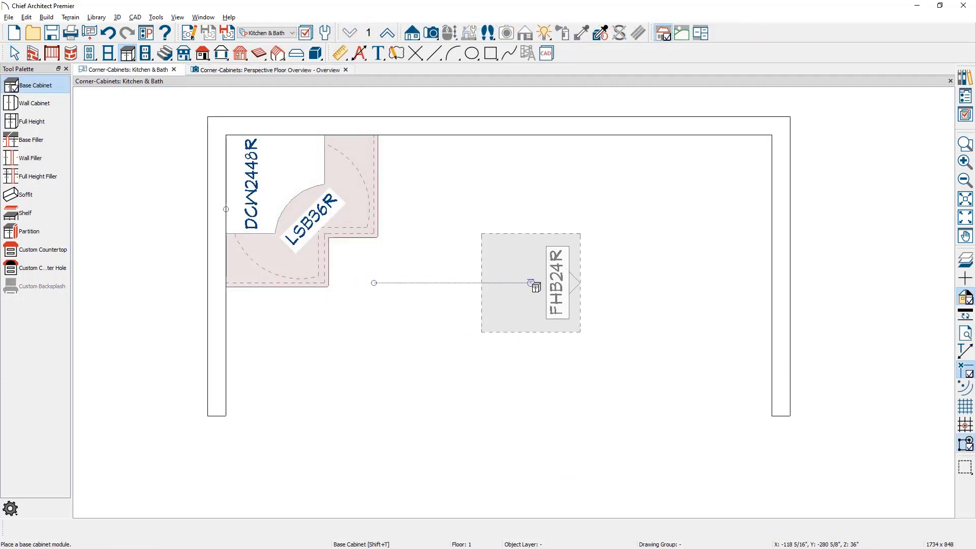
click(531, 283)
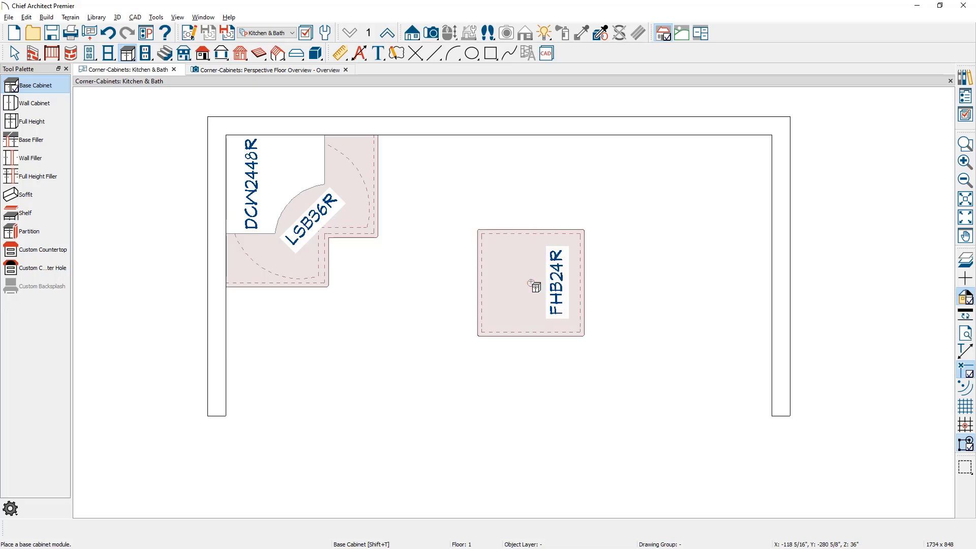
double_click(531, 284)
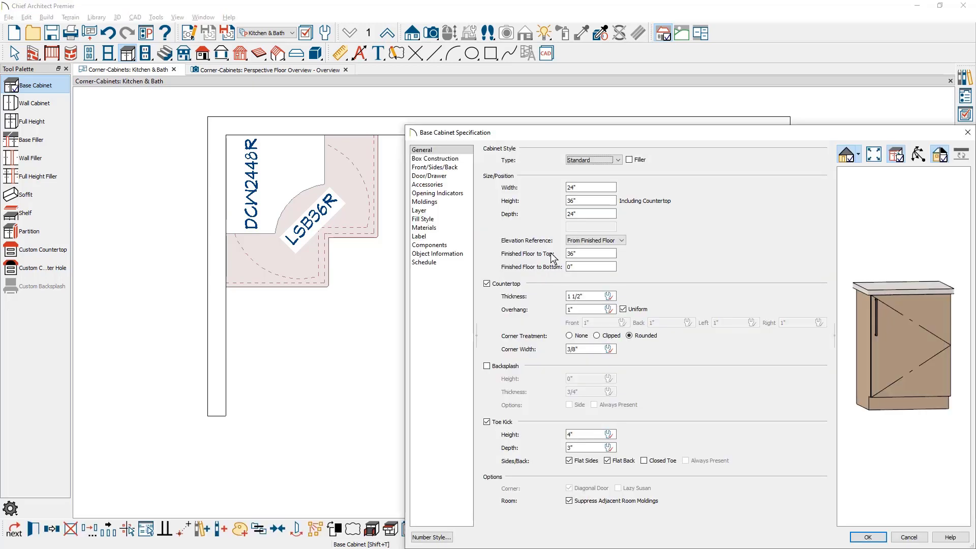
Try to change the freestanding base cabinet's type to Corner.
click(617, 159)
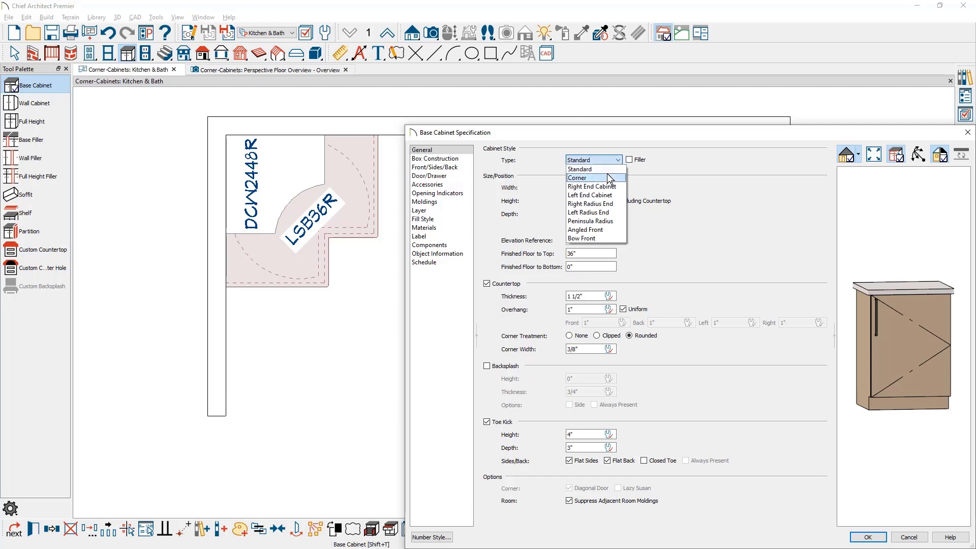
click(608, 174)
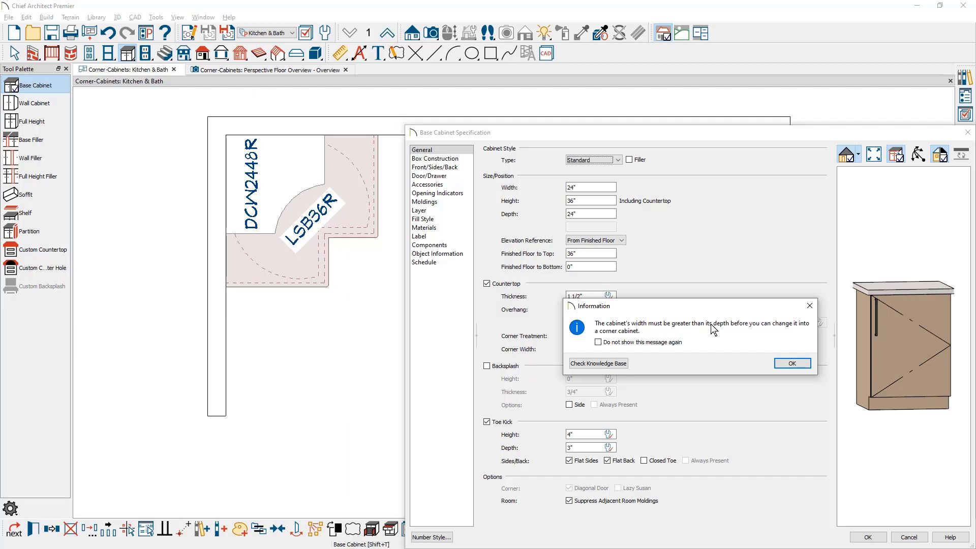
click(789, 364)
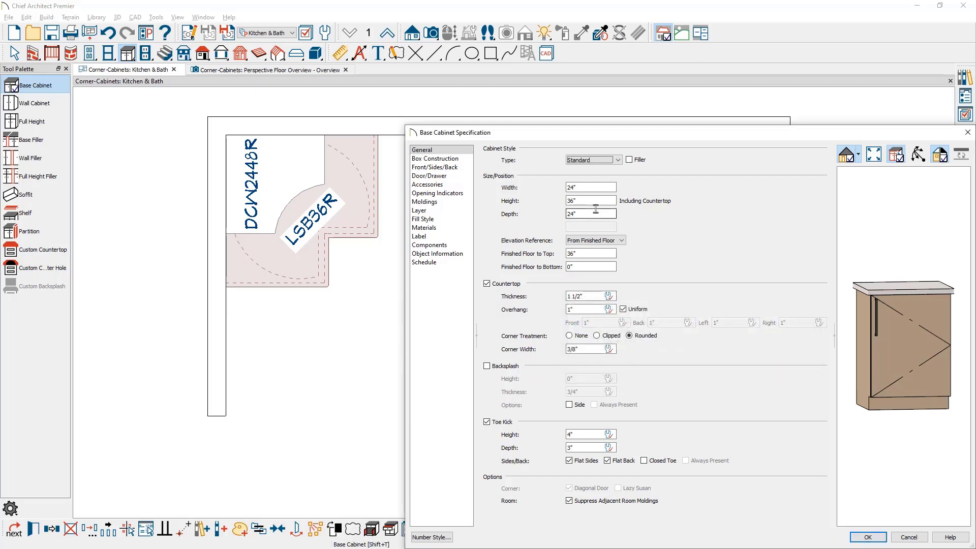
Set the freestanding base cabinet's width to 36" and change its type to Corner.
click(597, 189)
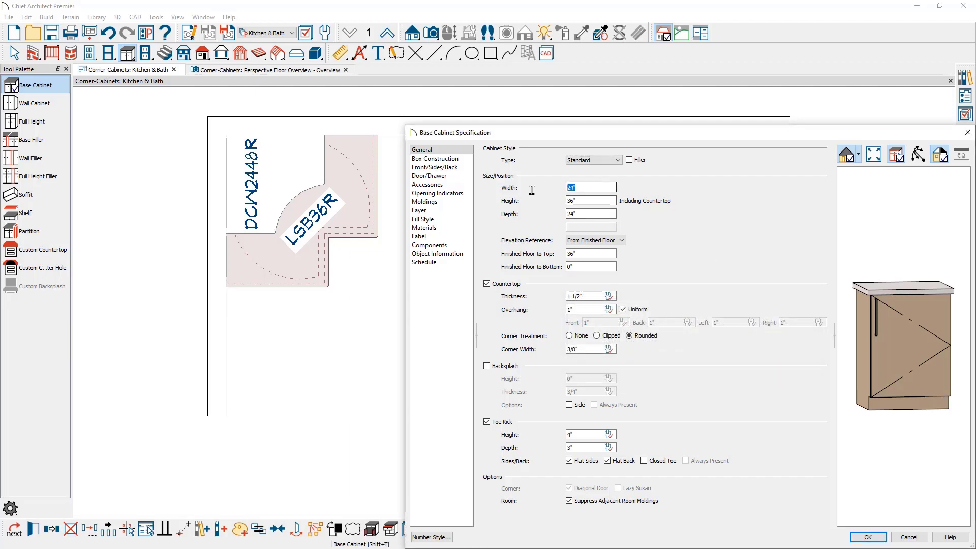
text(36)
key(Tab)
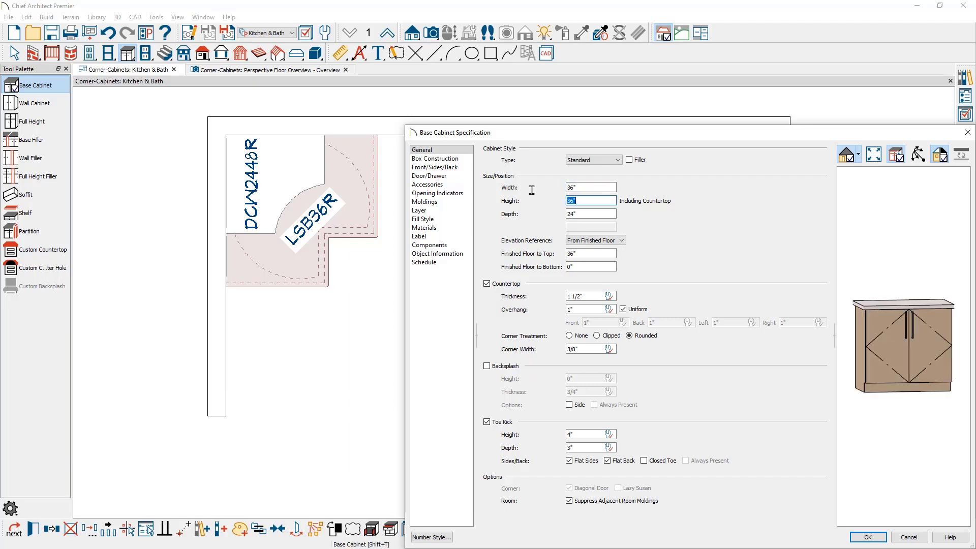
click(600, 161)
click(602, 179)
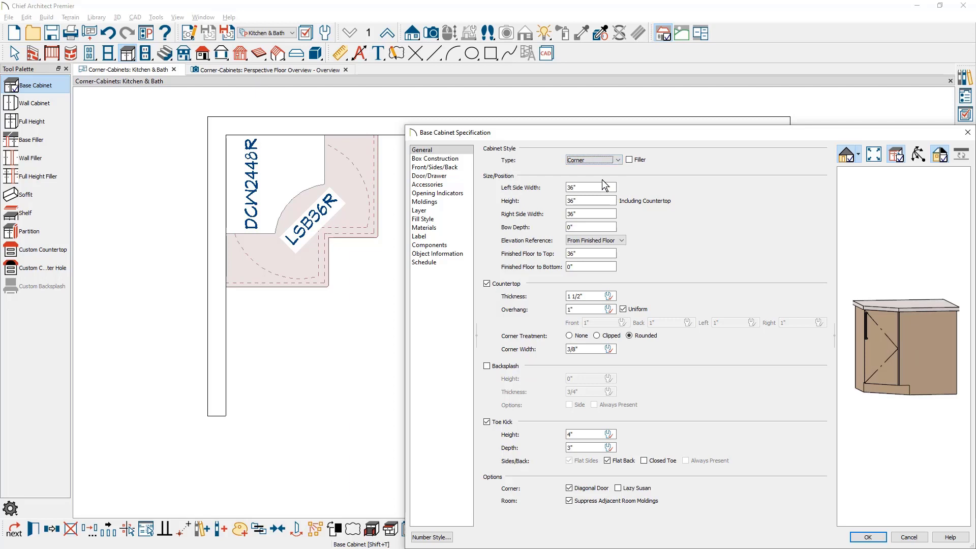
click(918, 154)
drag(880, 235, 937, 338)
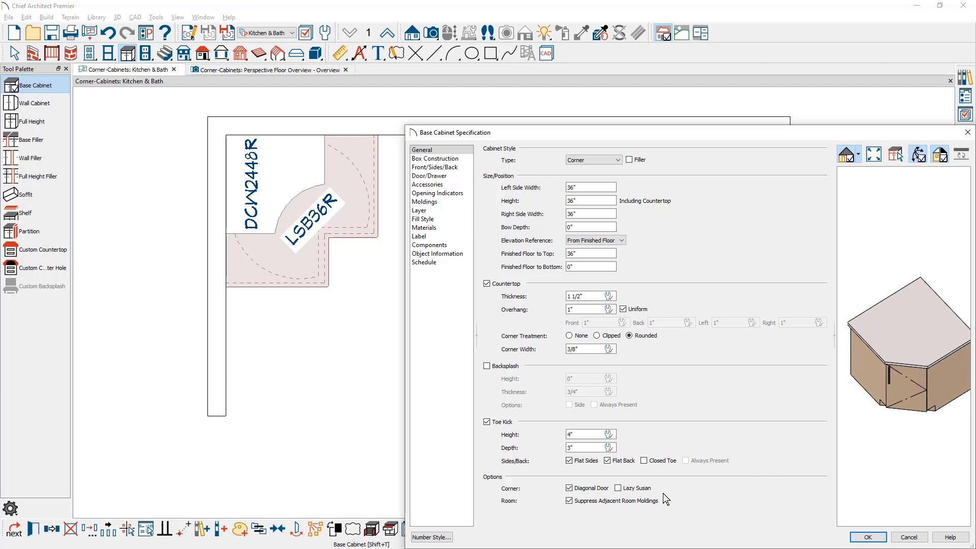
Turn on the Lazy Susan option for the freestanding corner cabinet and open the shelf specification of its diagonal door item.
click(618, 490)
click(911, 384)
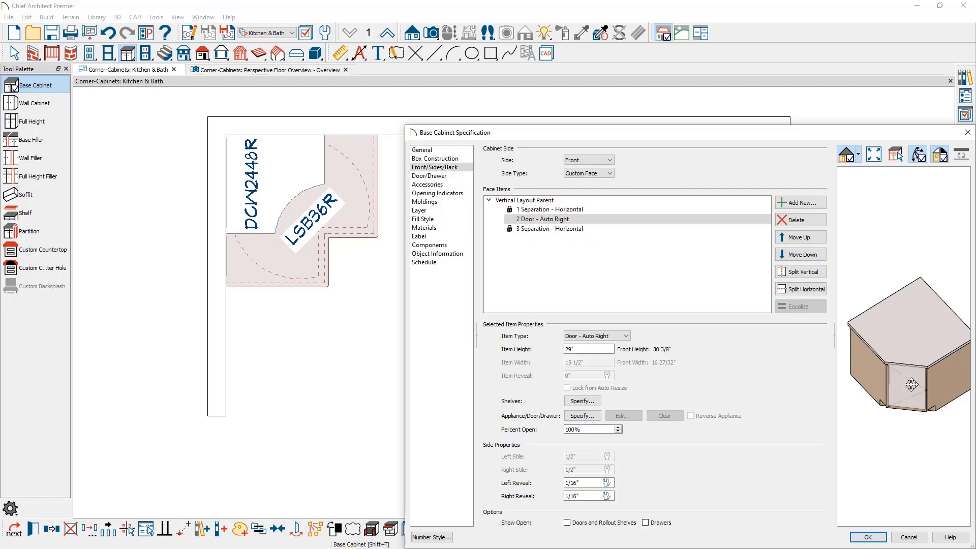
click(628, 219)
click(599, 403)
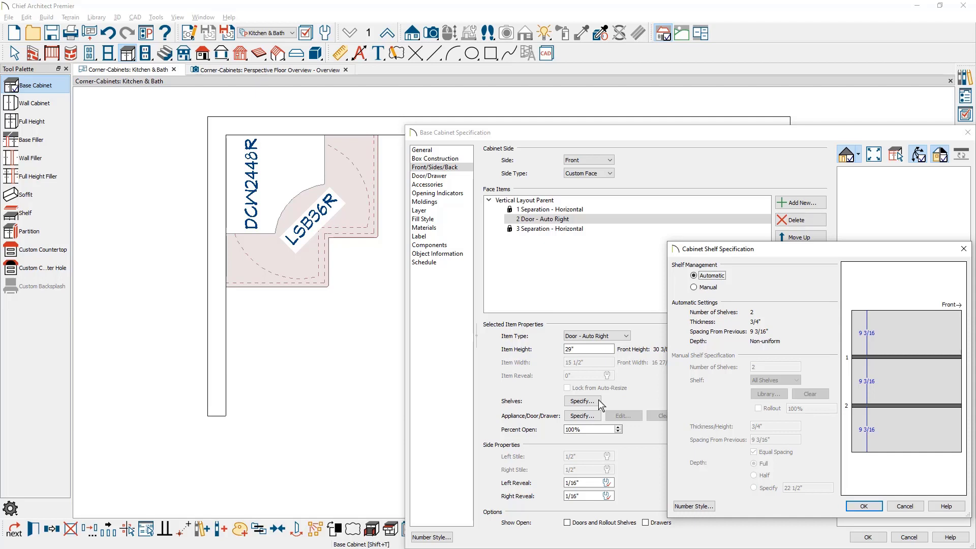
Switch shelf management to Manual with 1 shelf and a spacing from previous of 0".
click(700, 289)
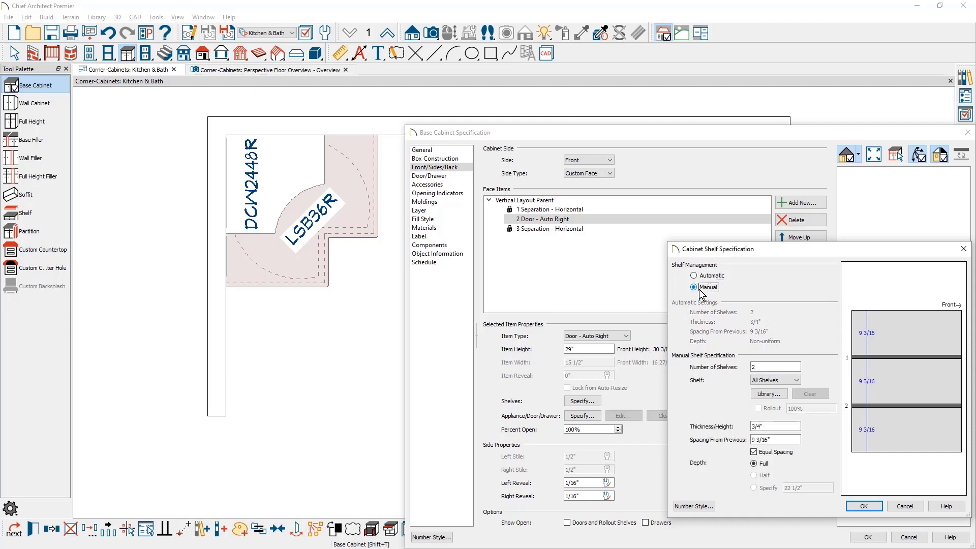
double_click(757, 367)
text(1)
key(Tab)
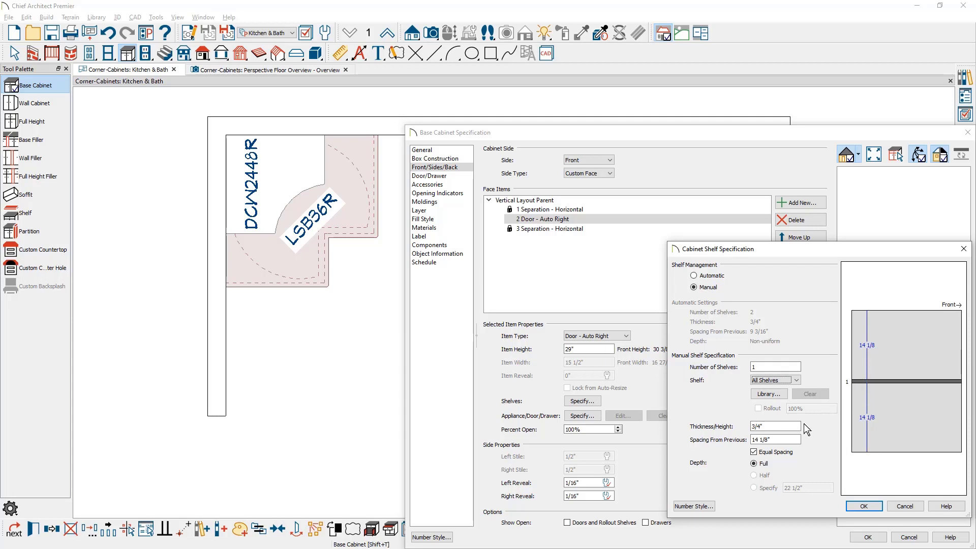
drag(799, 439, 748, 440)
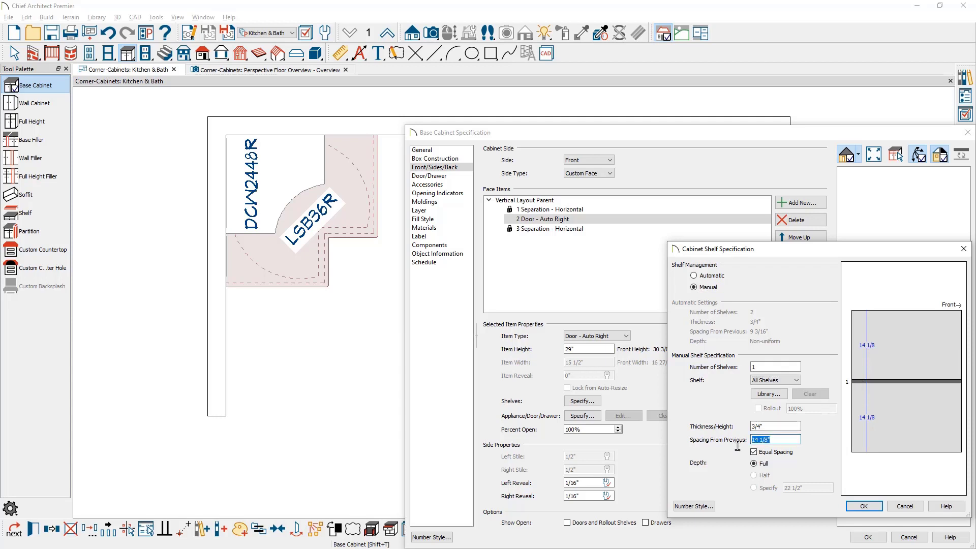
text(0)
key(Tab)
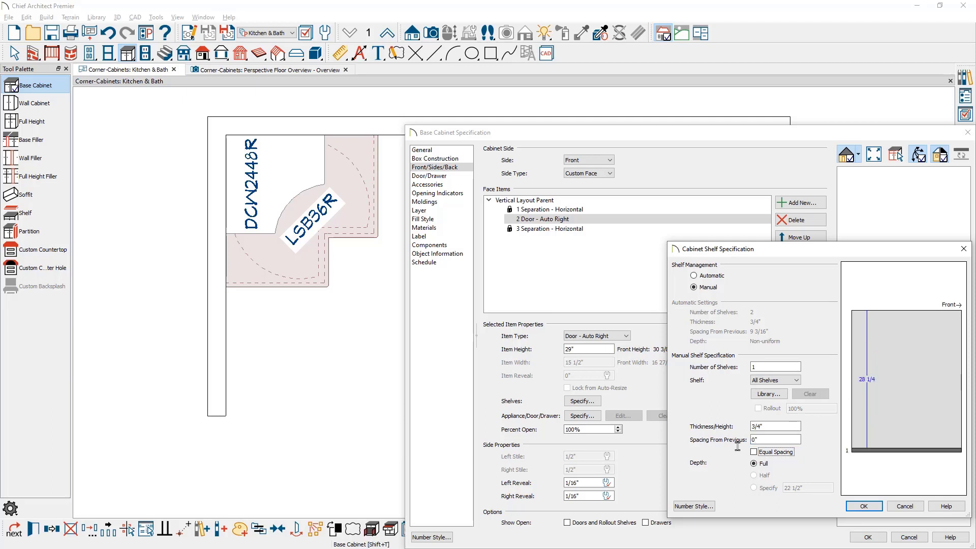
Assign the Rev-A-Shelf Kidney Shape LD Banded Wood 2 Shelf Lazy Susan LD-4BW-472-24 as the shelf and accept the cabinet's specification.
click(783, 398)
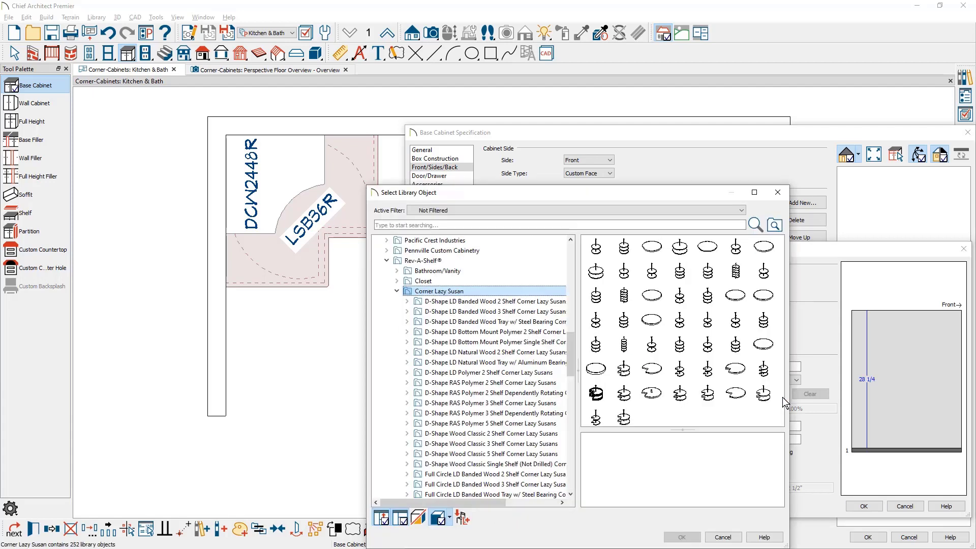
double_click(628, 373)
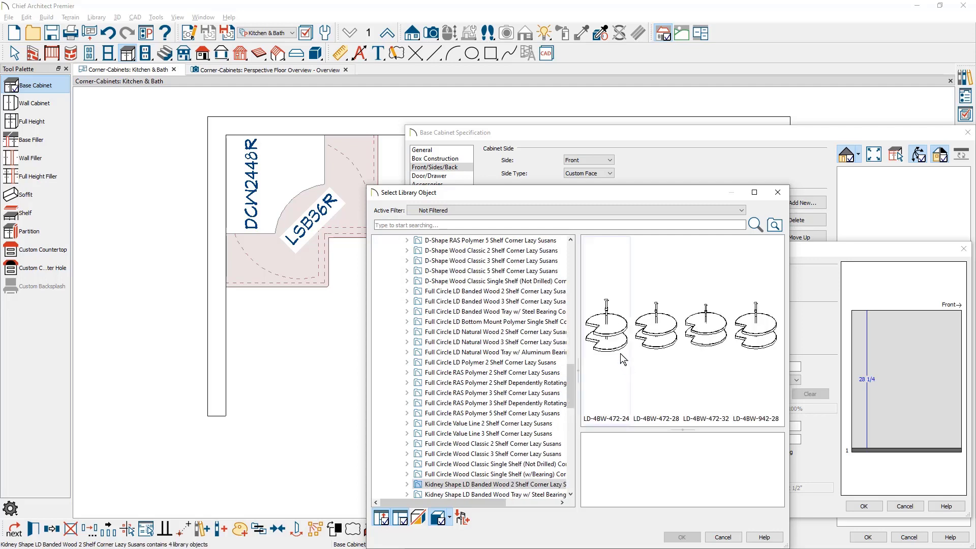
click(607, 330)
click(682, 538)
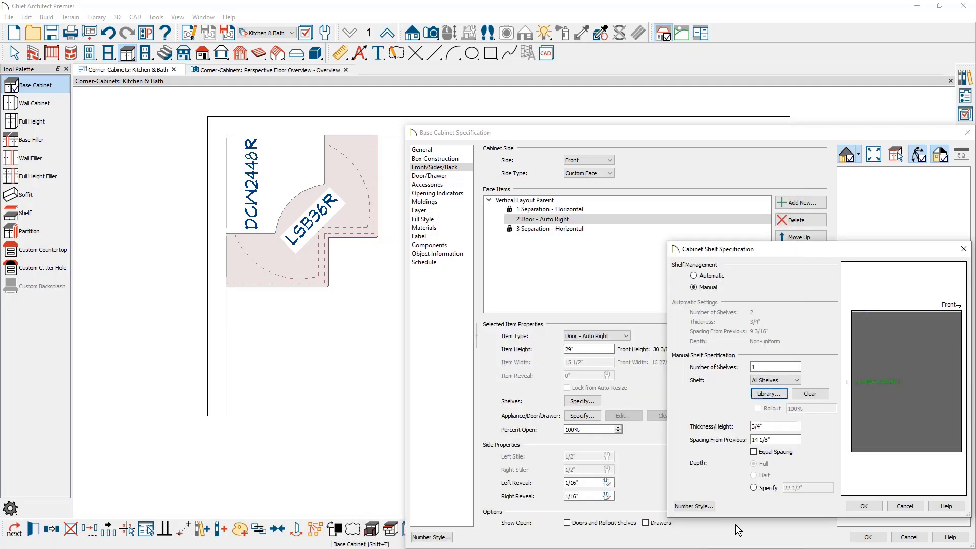
click(862, 507)
click(868, 537)
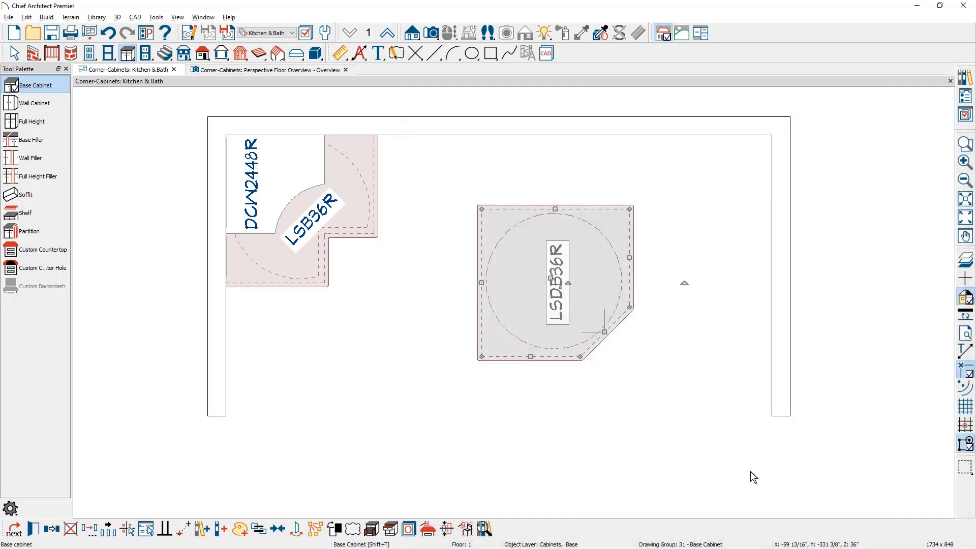
Show the perspective floor overview with the Glass House rendering technique.
click(328, 72)
click(575, 33)
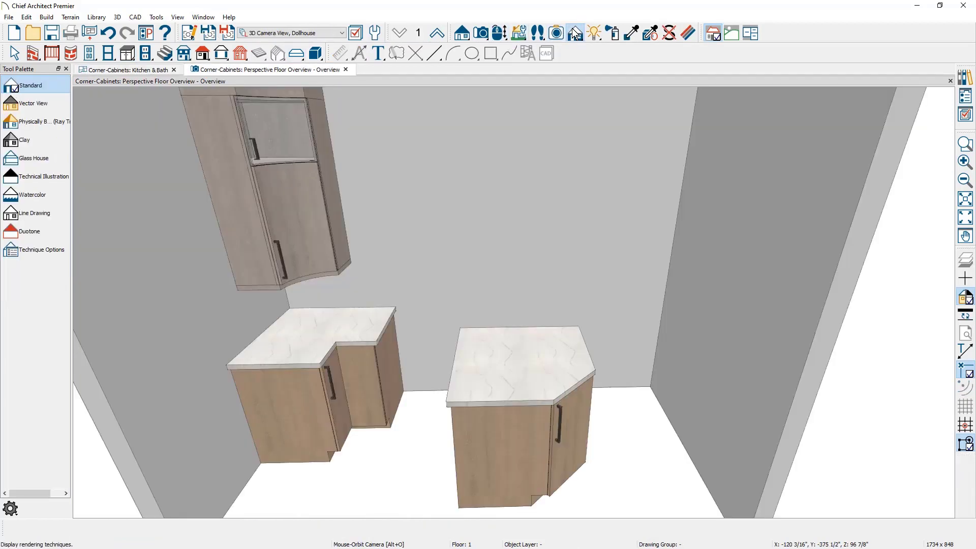
click(49, 162)
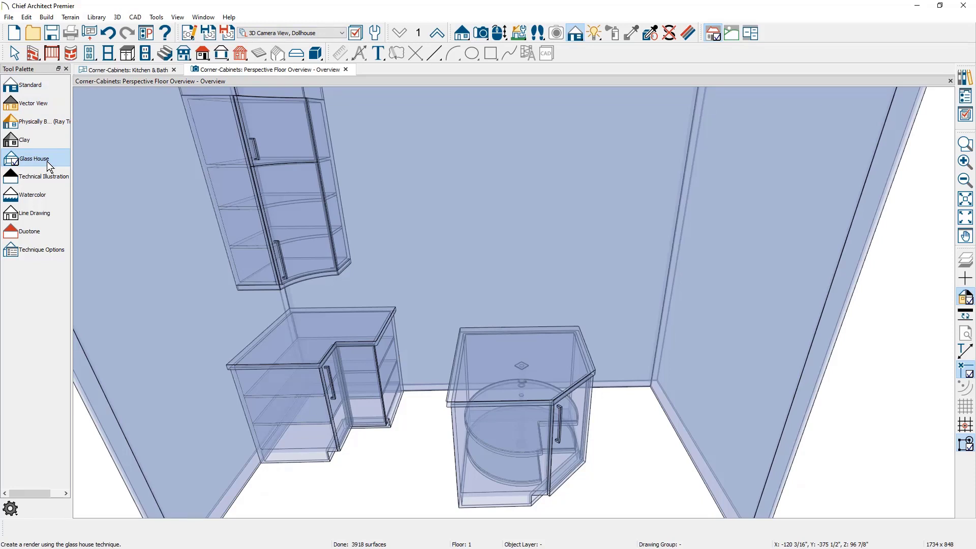
Open the freestanding cabinet's door, examine the Lazy Susan inside and return the view to the Standard rendering technique.
click(466, 447)
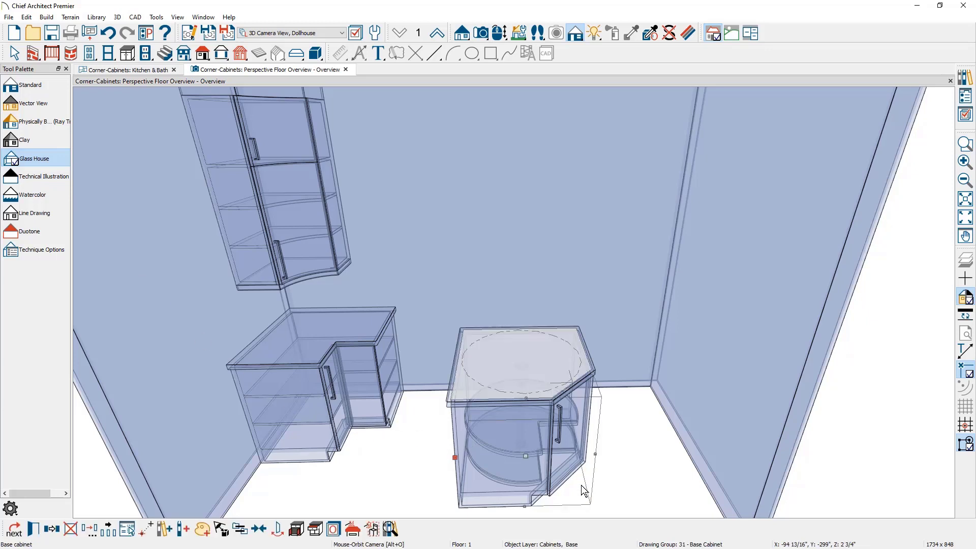
click(296, 529)
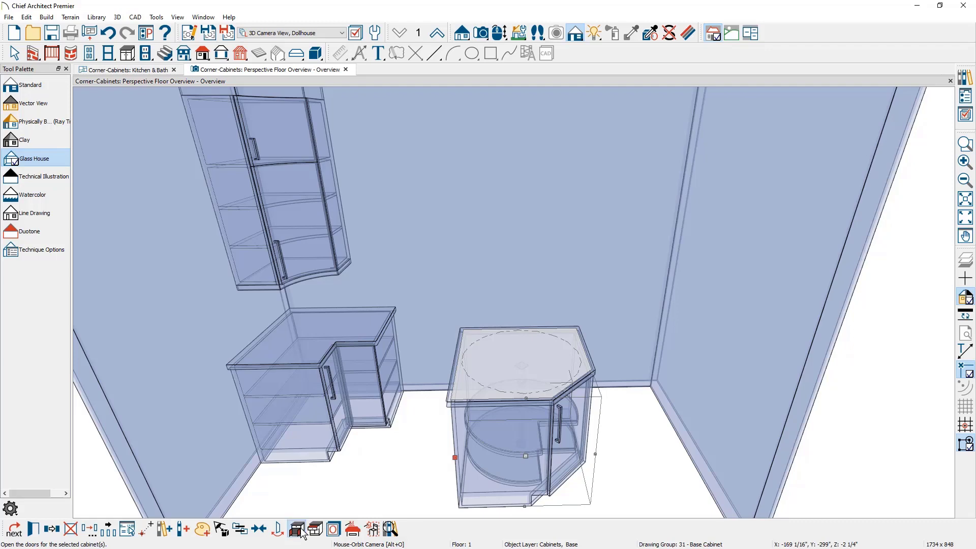
key(Escape)
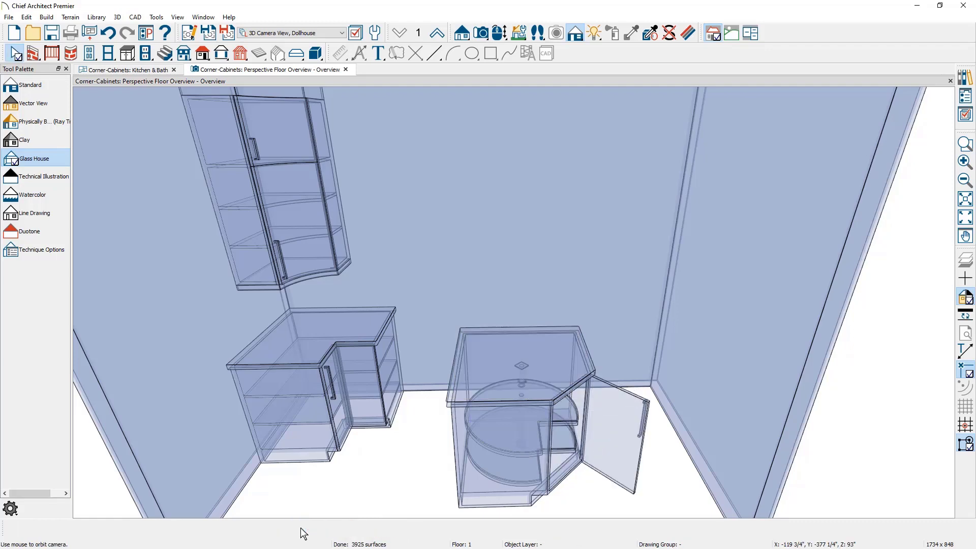
middle_drag(531, 425, 485, 390)
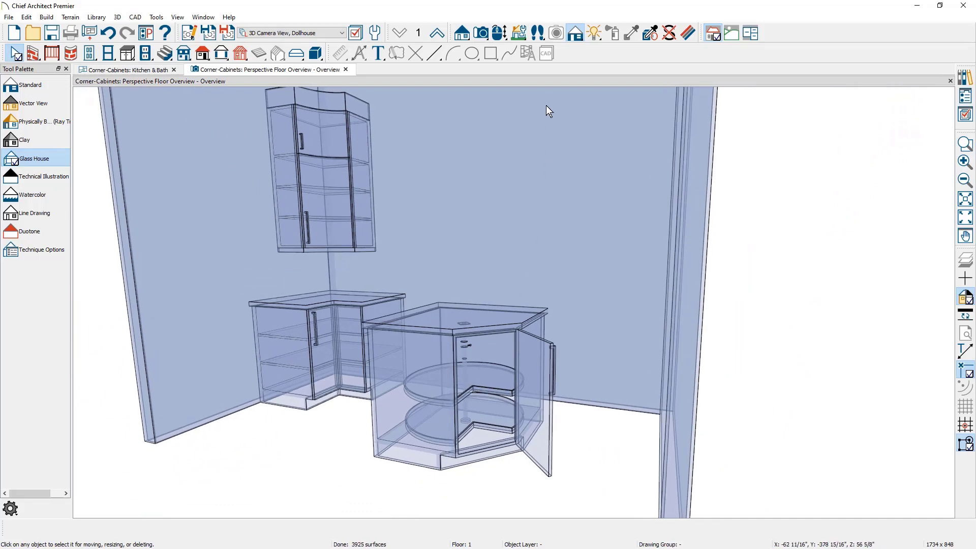
click(60, 90)
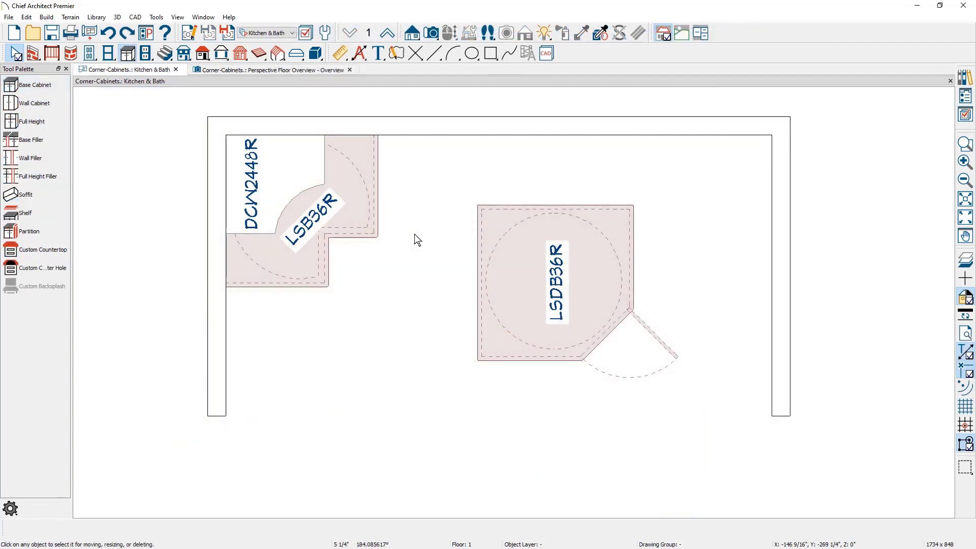
In the floor plan, stretch the L-shaped corner base cabinet along the back wall to 51" and resize it back to 36".
click(375, 199)
drag(375, 199, 444, 253)
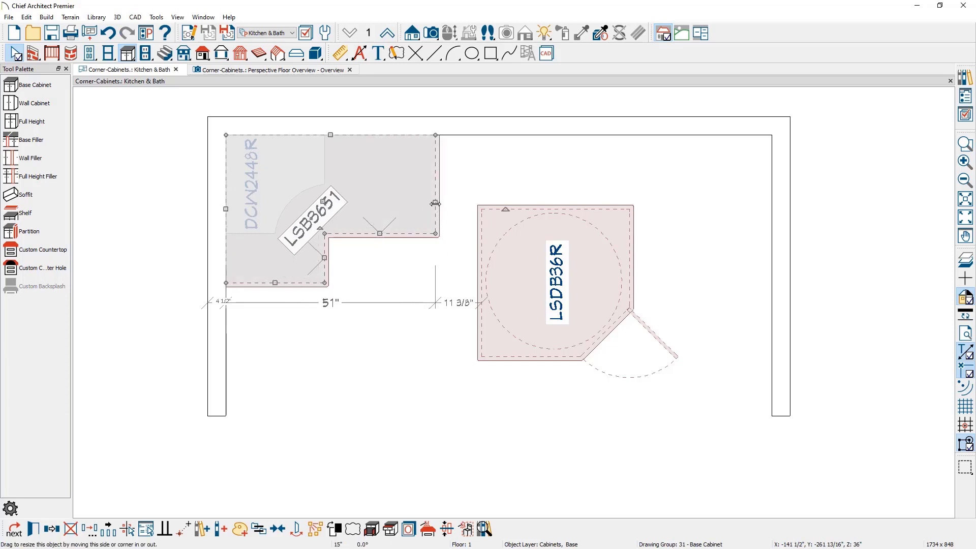
drag(436, 204, 386, 204)
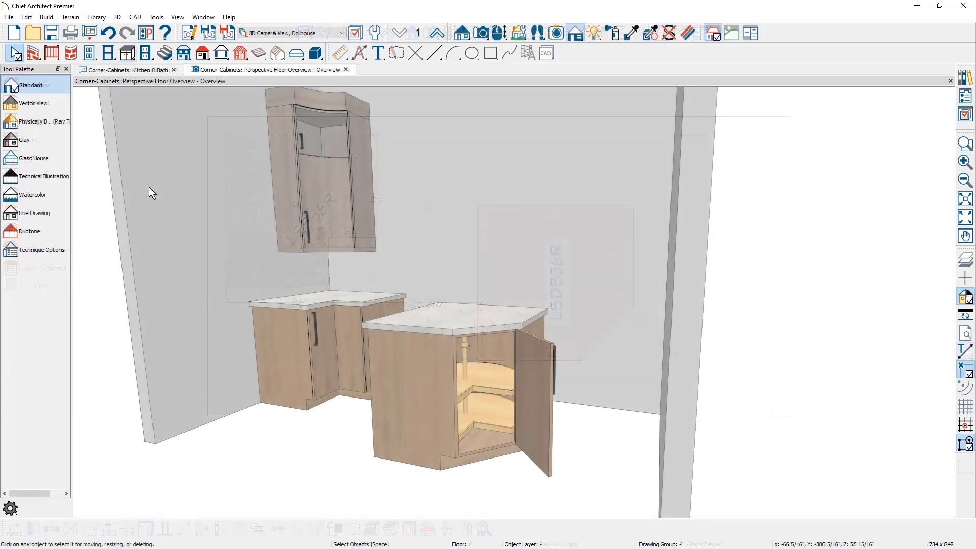
Delete the freestanding Lazy Susan corner cabinet in the perspective overview.
middle_drag(151, 193, 230, 252)
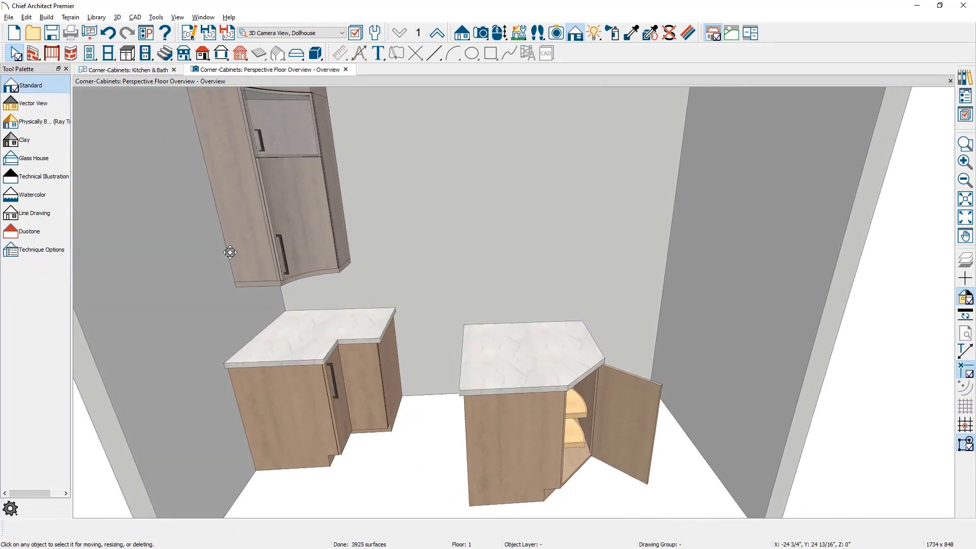
click(518, 357)
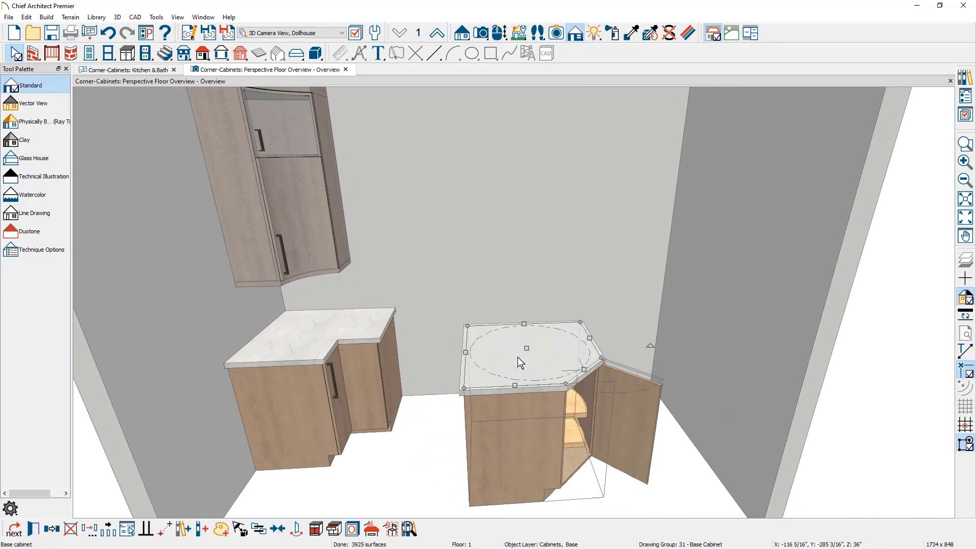
key(Delete)
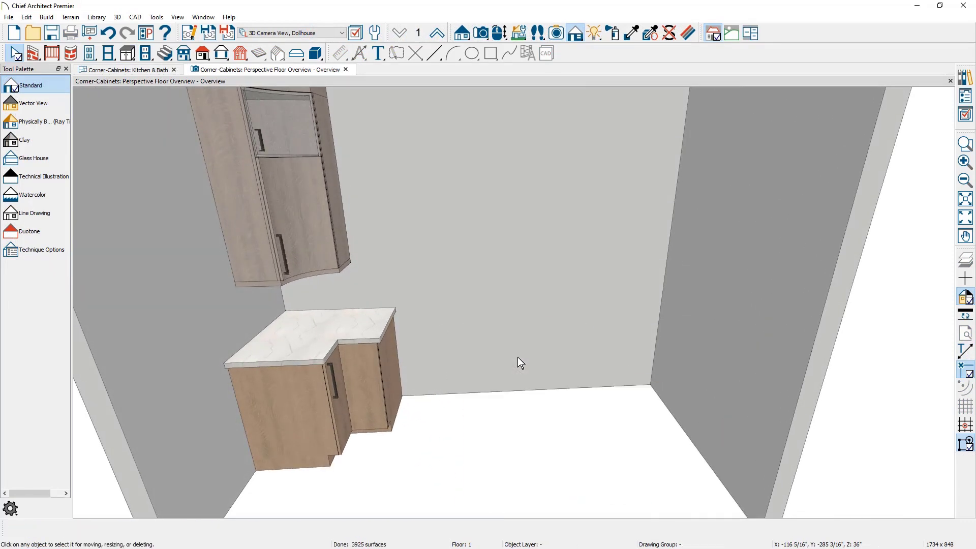
Place a base cabinet on the back wall, widen it into the empty corner, and place a second one against the adjoining side wall.
click(126, 54)
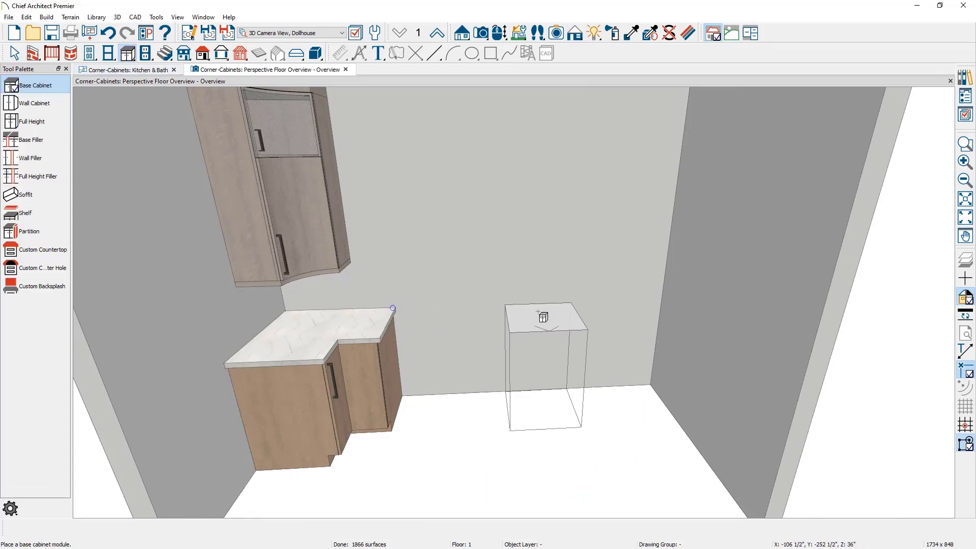
click(544, 316)
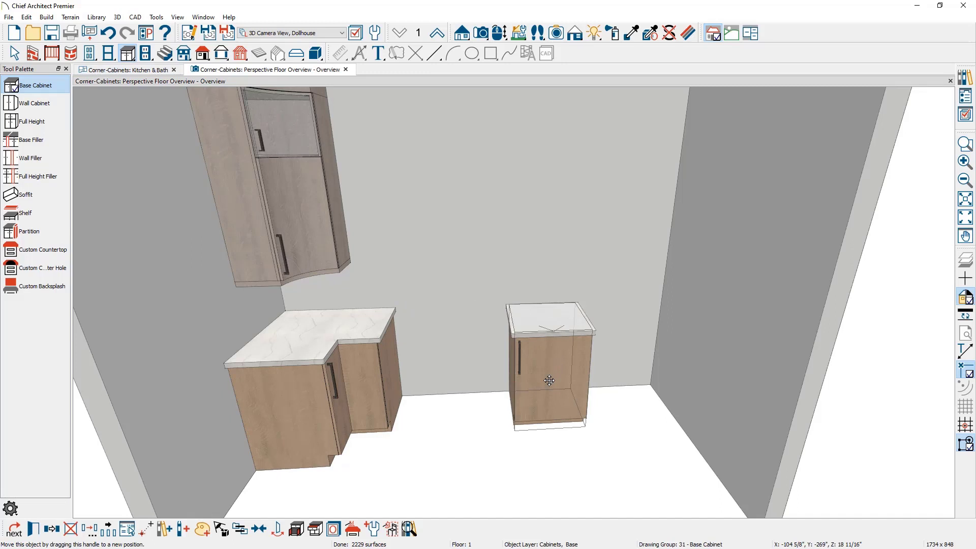
mouse_move(549, 381)
mouse_down()
mouse_move(638, 380)
mouse_move(538, 385)
mouse_up()
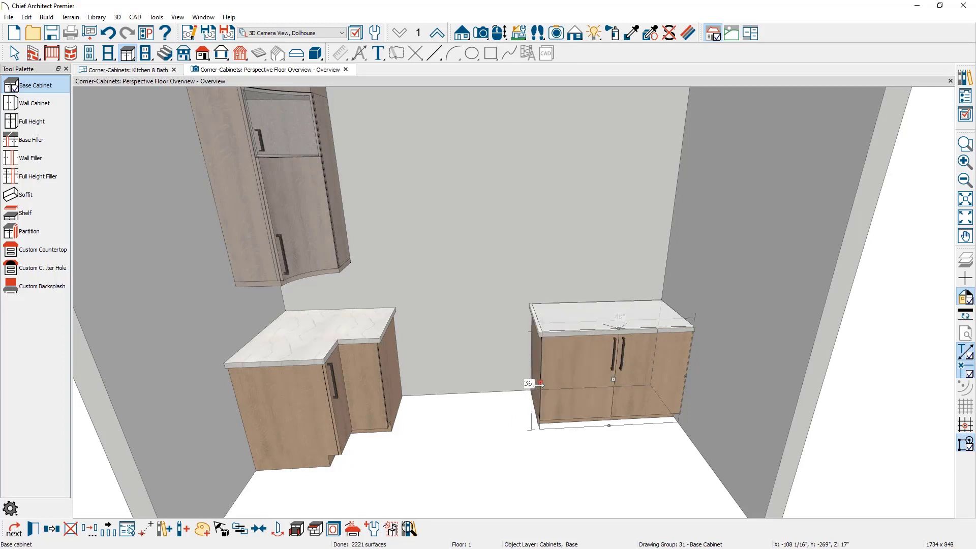
click(50, 85)
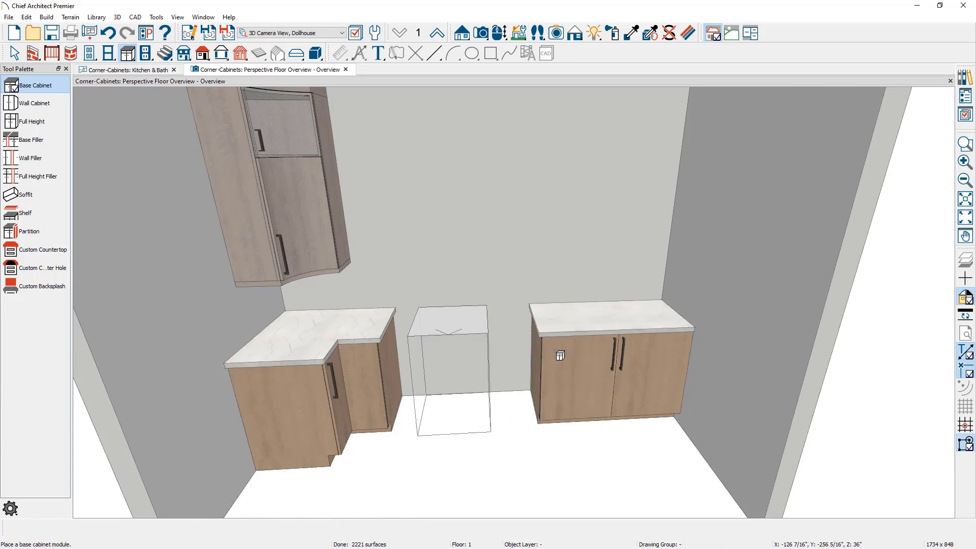
click(709, 398)
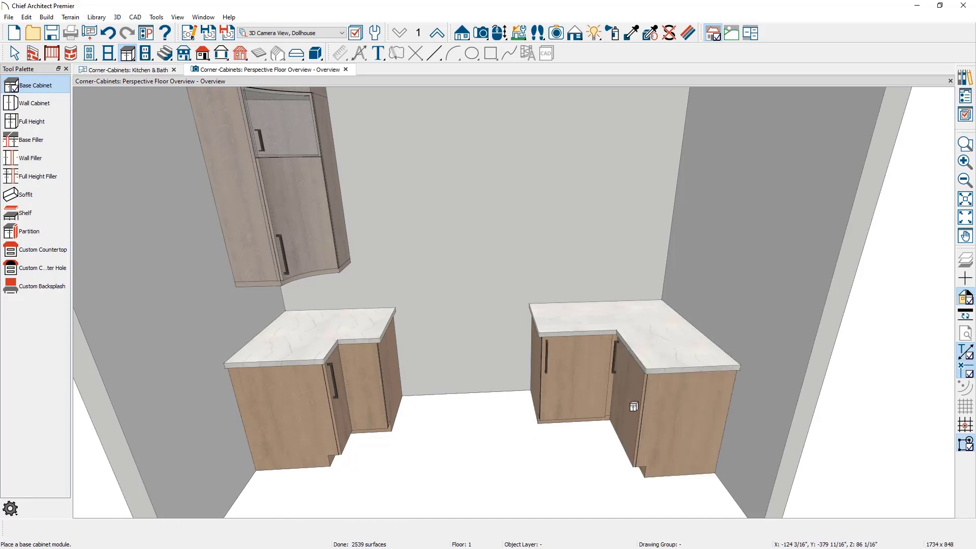
Examine the blind corner base cabinet up close and review the front face items in its specification.
middle_drag(634, 405, 636, 392)
scroll(641, 390, up, 3)
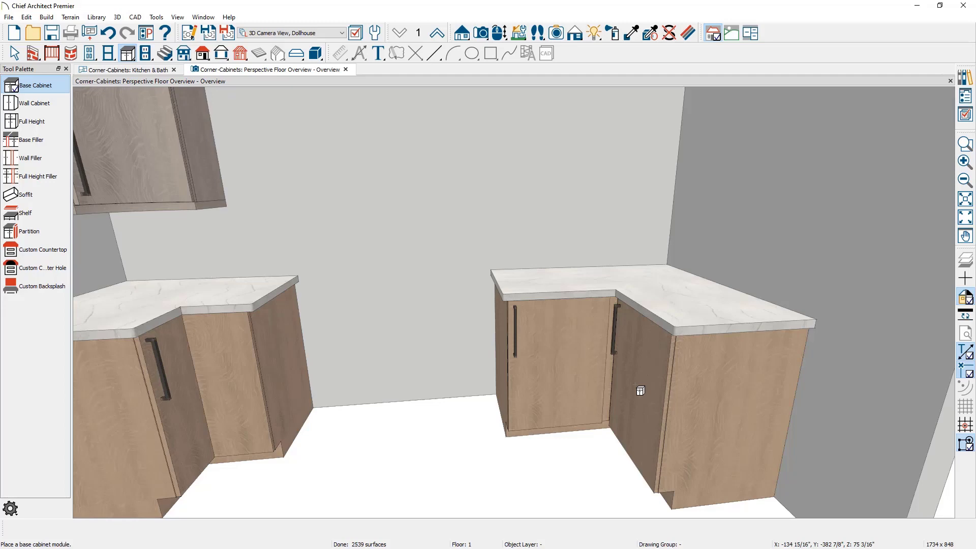
double_click(571, 370)
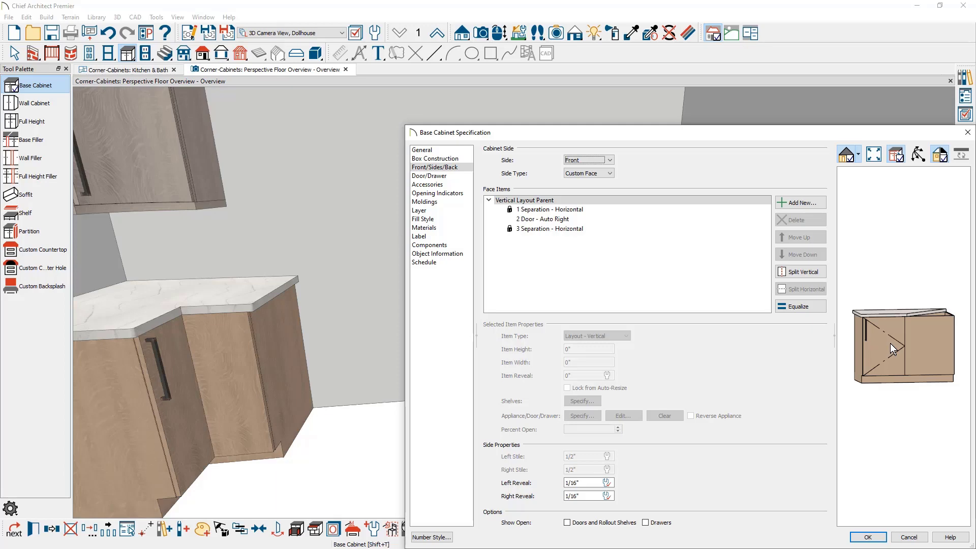
click(885, 534)
Select both base cabinets that form the blind corner and delete them.
shift+click(690, 440)
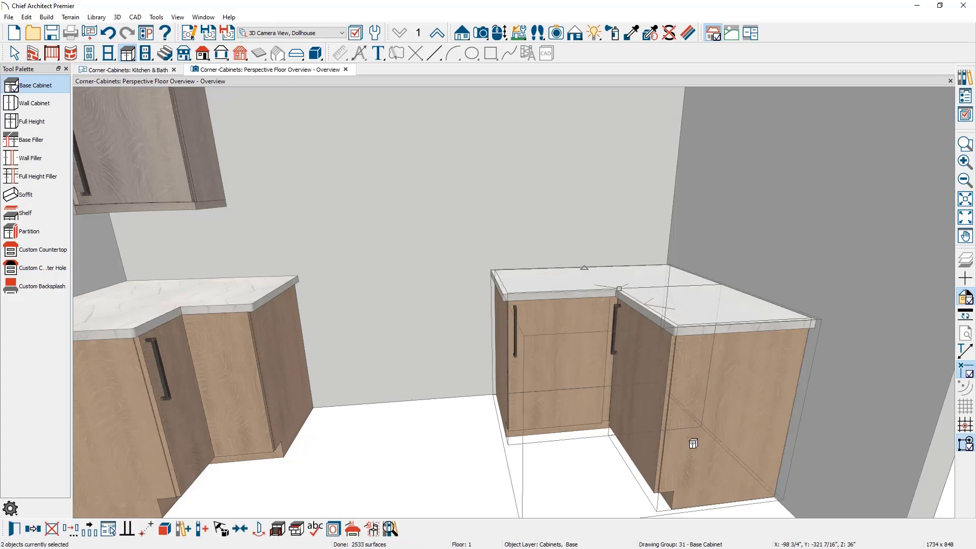
key(Delete)
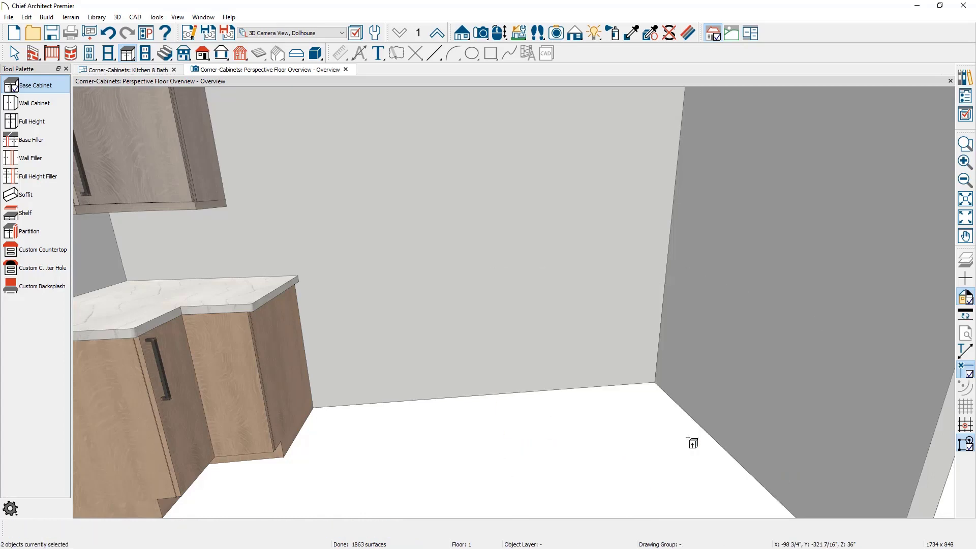
Turn off Create Automatic Blind Corner Cabinets in the General Cabinet defaults.
click(374, 34)
click(99, 95)
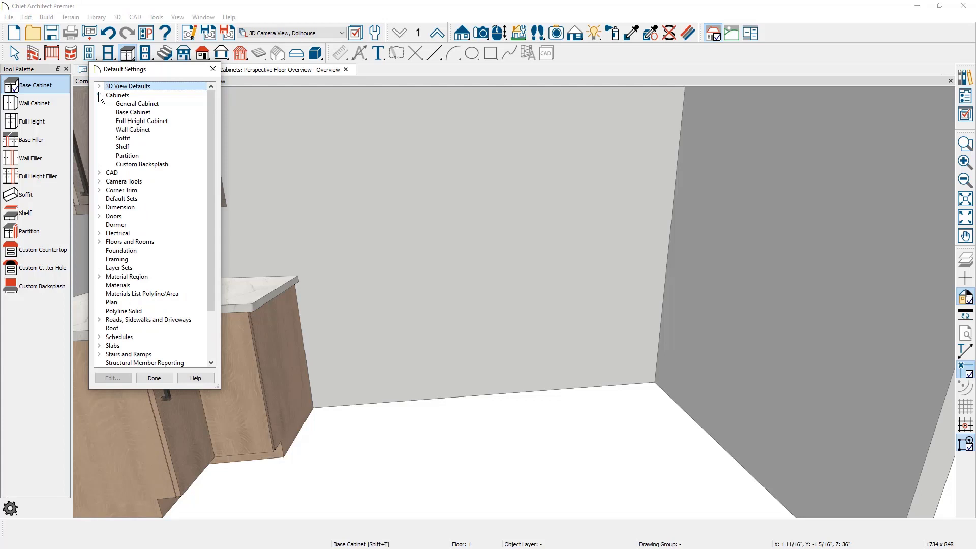
double_click(178, 101)
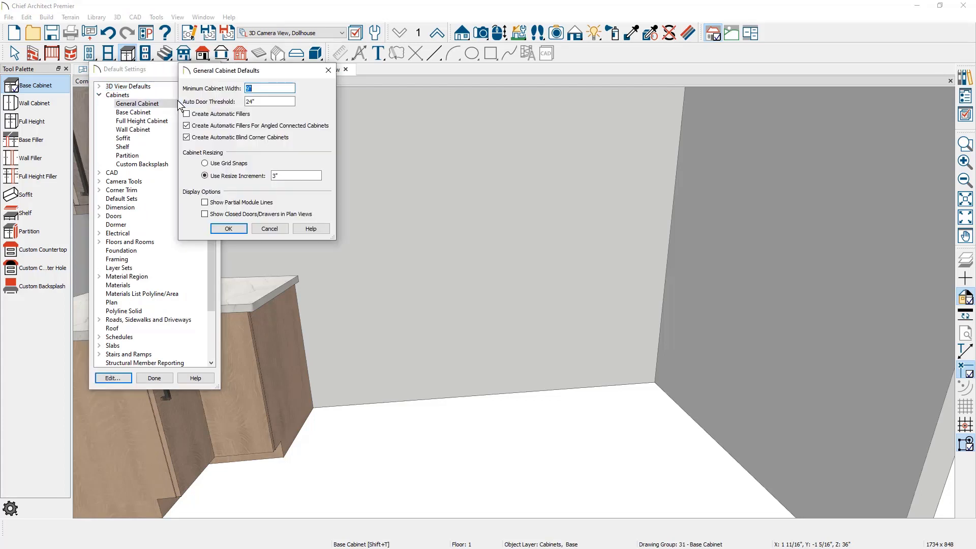
click(186, 137)
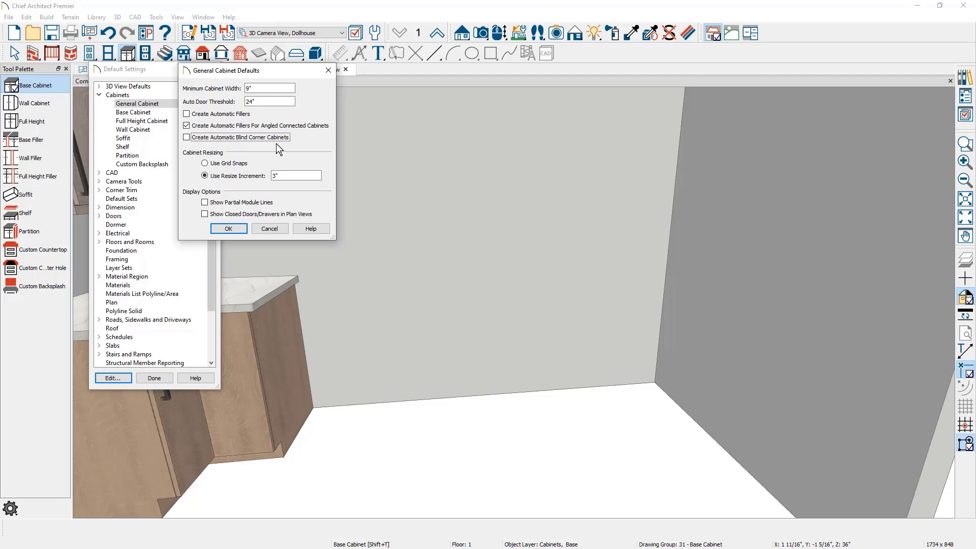
click(229, 229)
click(156, 378)
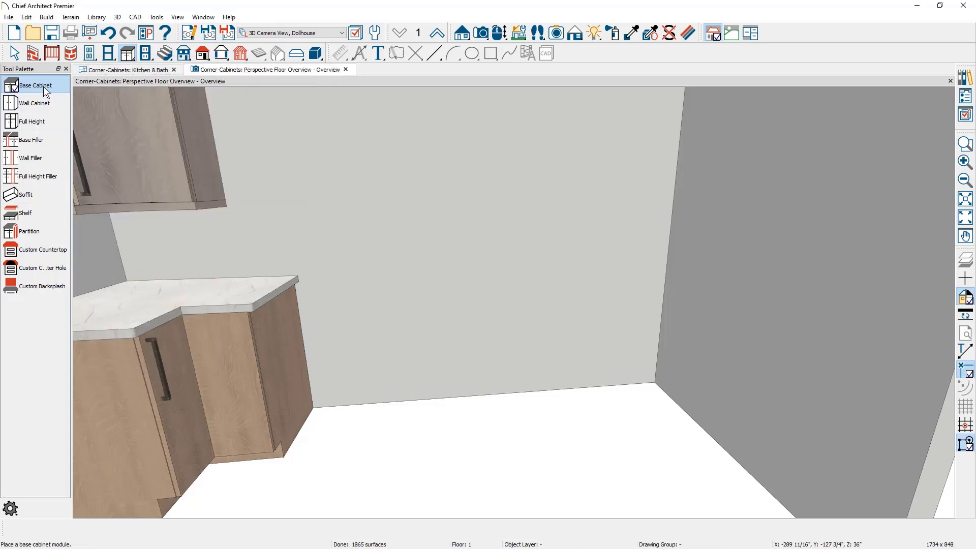
Place a base cabinet about 48 inches wide in the corner along the back wall and fit a second one against it on the side wall.
click(640, 328)
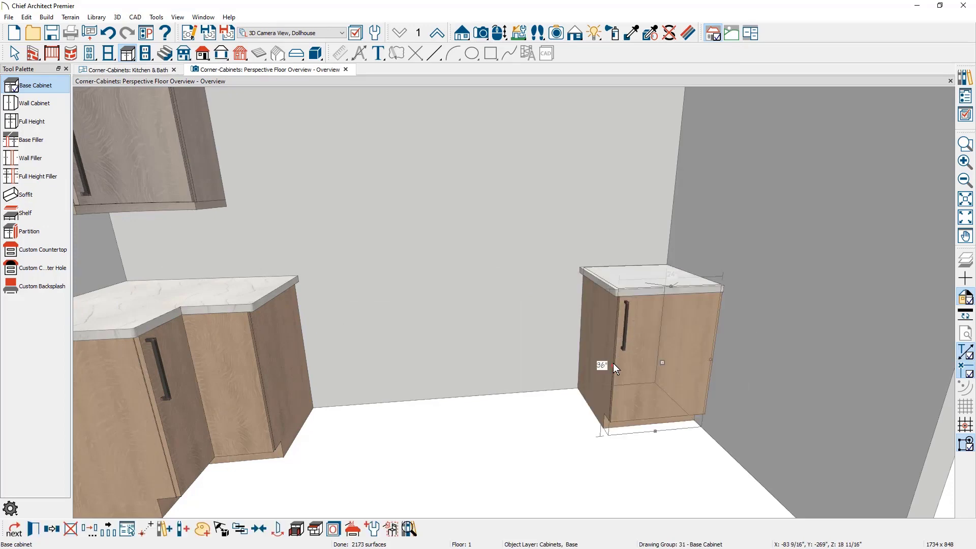
drag(613, 365, 507, 371)
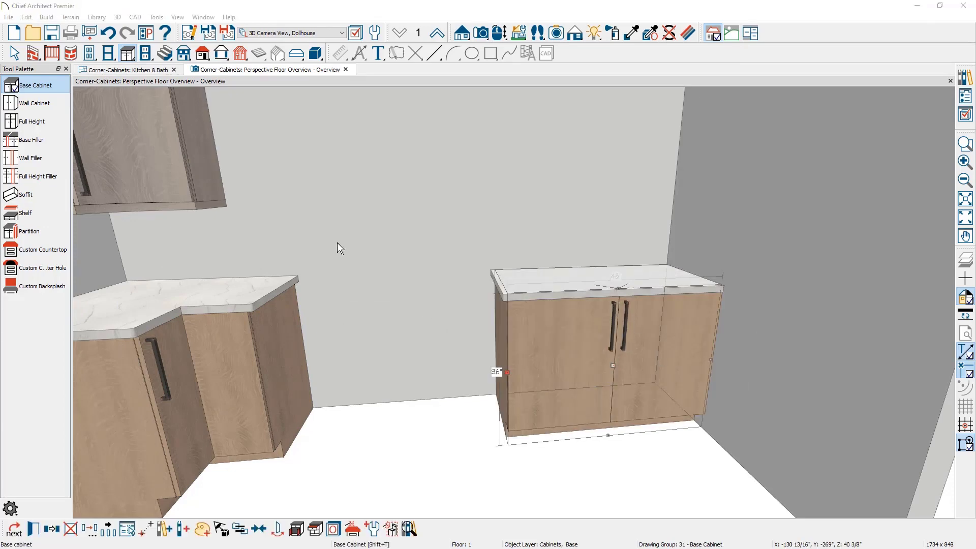
click(50, 89)
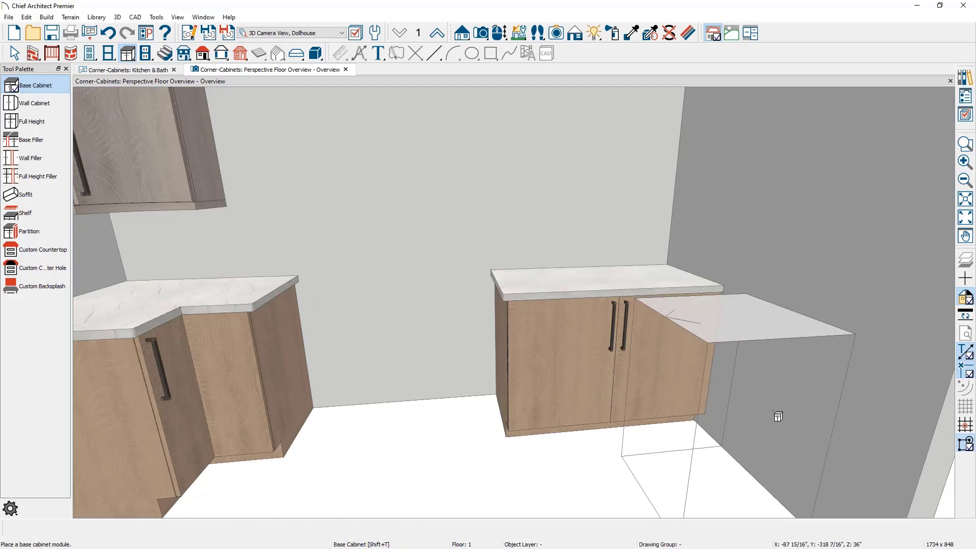
click(714, 415)
click(690, 440)
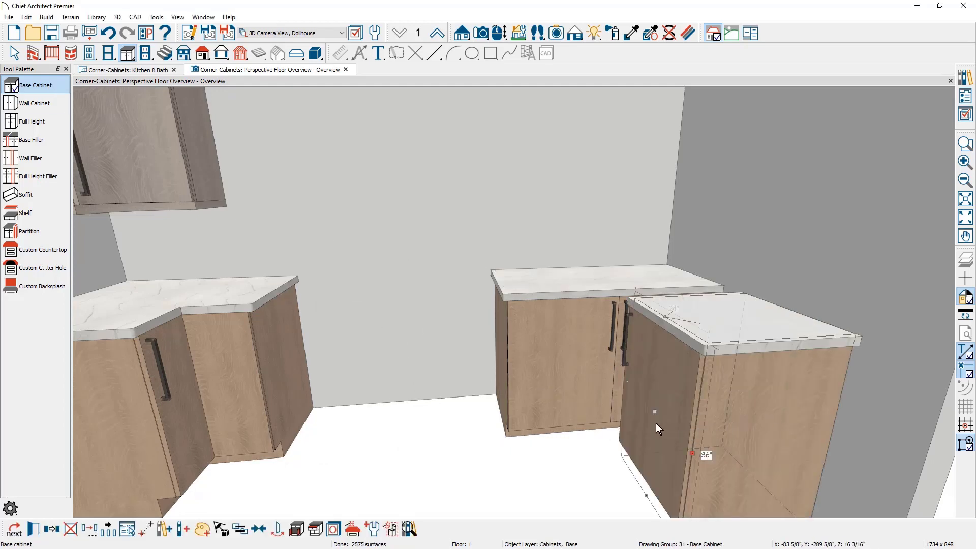
drag(651, 410, 620, 383)
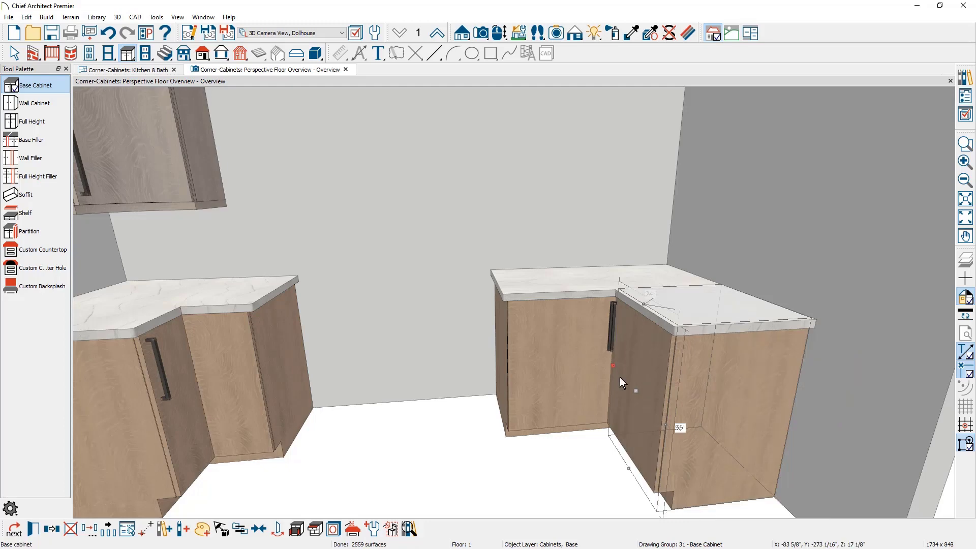
Split the back-wall cabinet's front face vertically into two sections and change the corner-side section's item type to Blank Area.
middle_drag(604, 410, 596, 431)
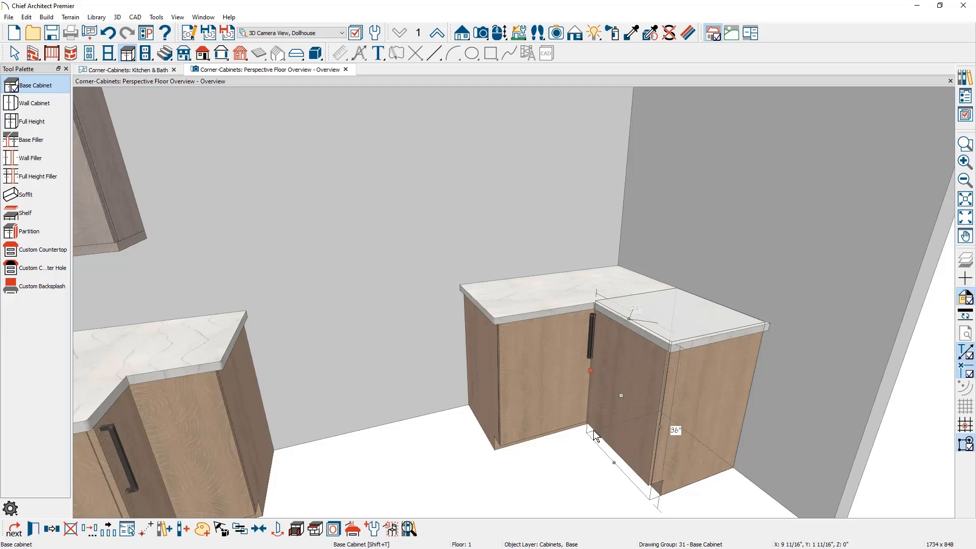
double_click(572, 402)
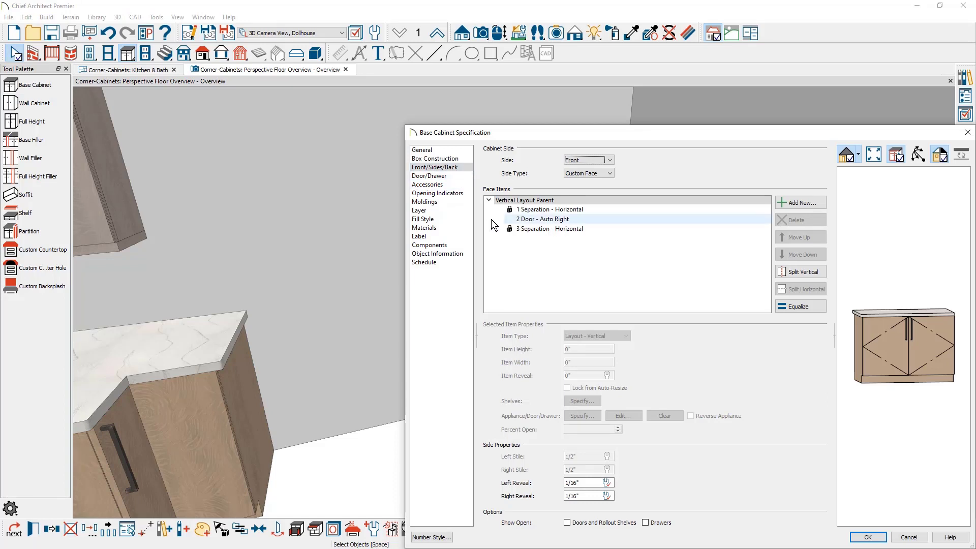
click(550, 201)
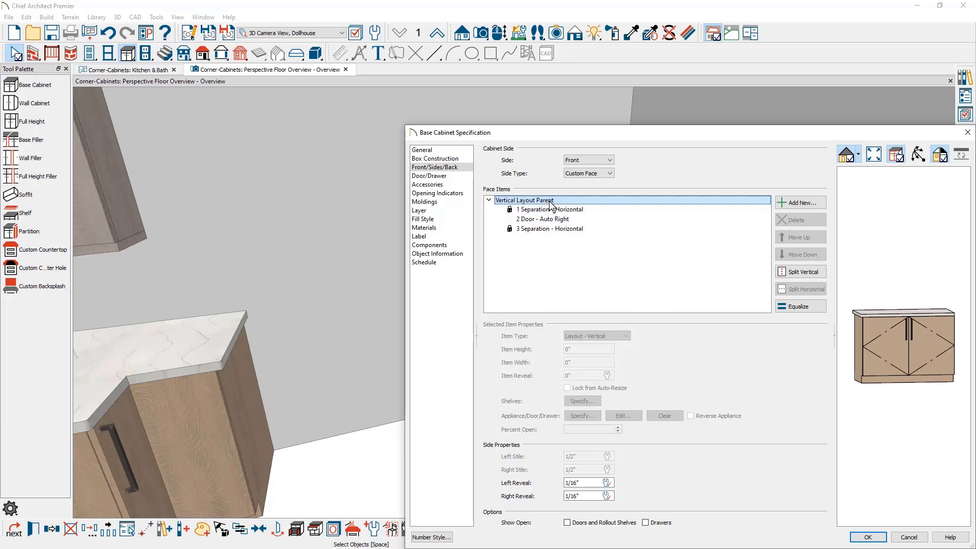
click(826, 274)
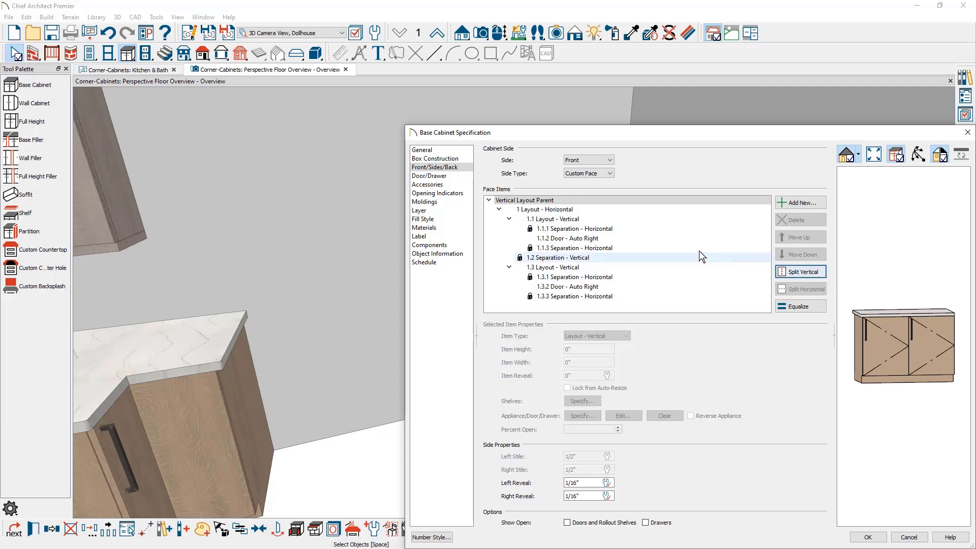
click(598, 269)
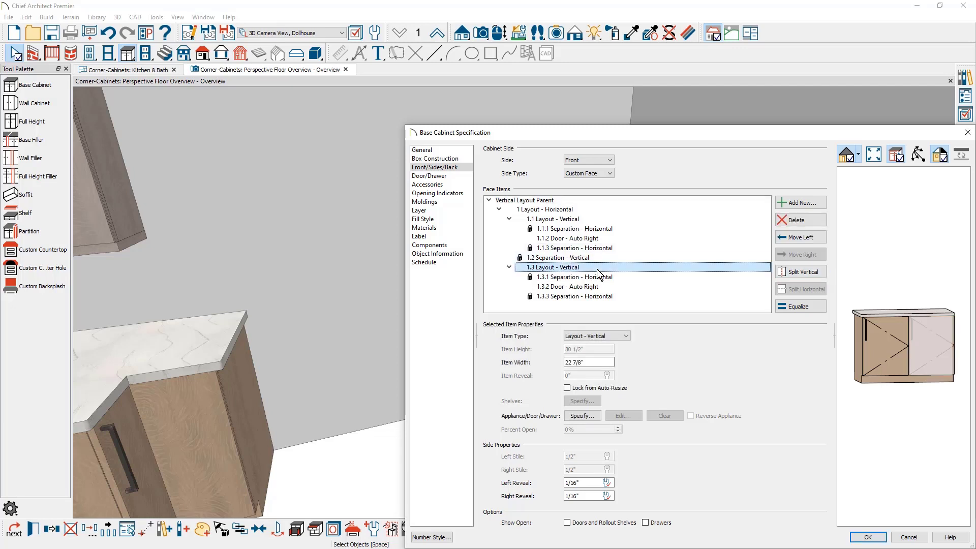
click(596, 336)
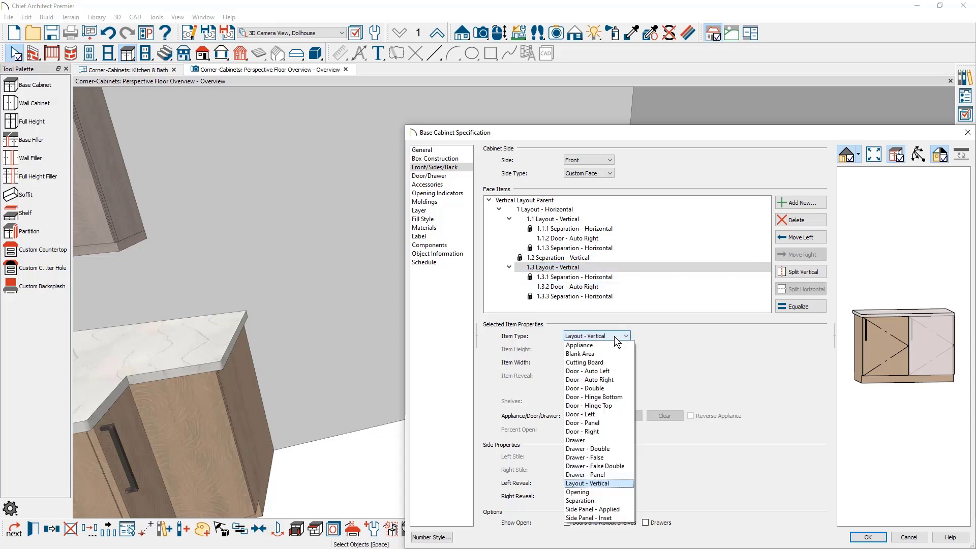
click(604, 354)
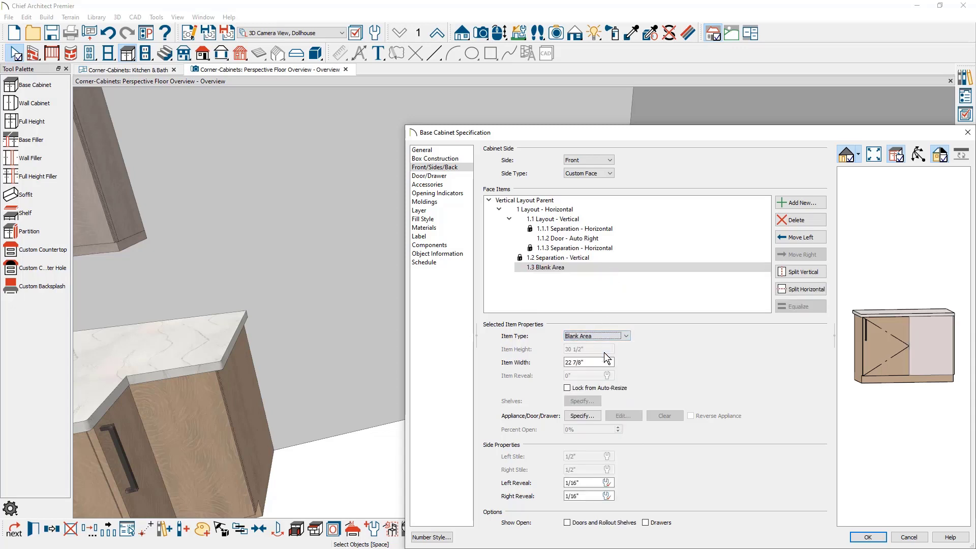
Set the item width of the door section, 1.1 Layout - Vertical, to 21 inches.
click(569, 219)
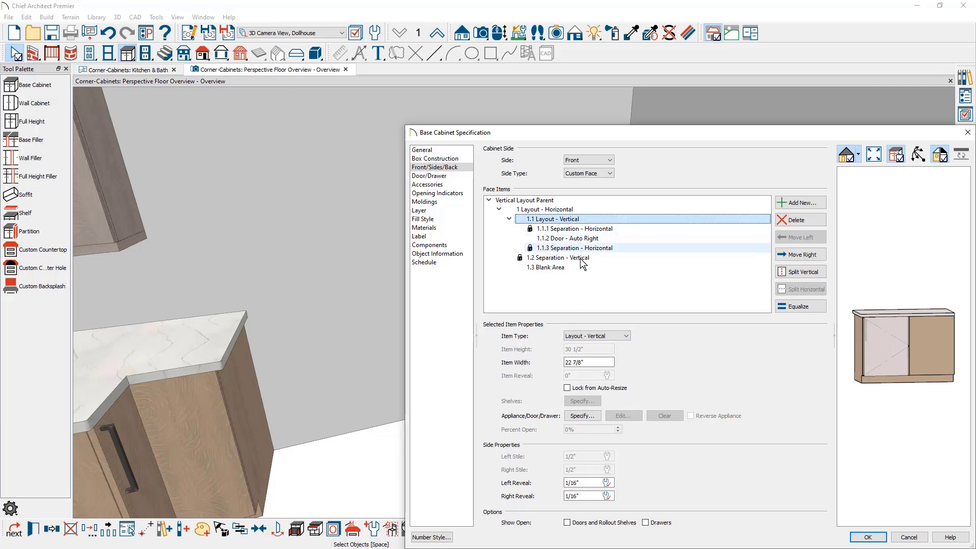
click(597, 362)
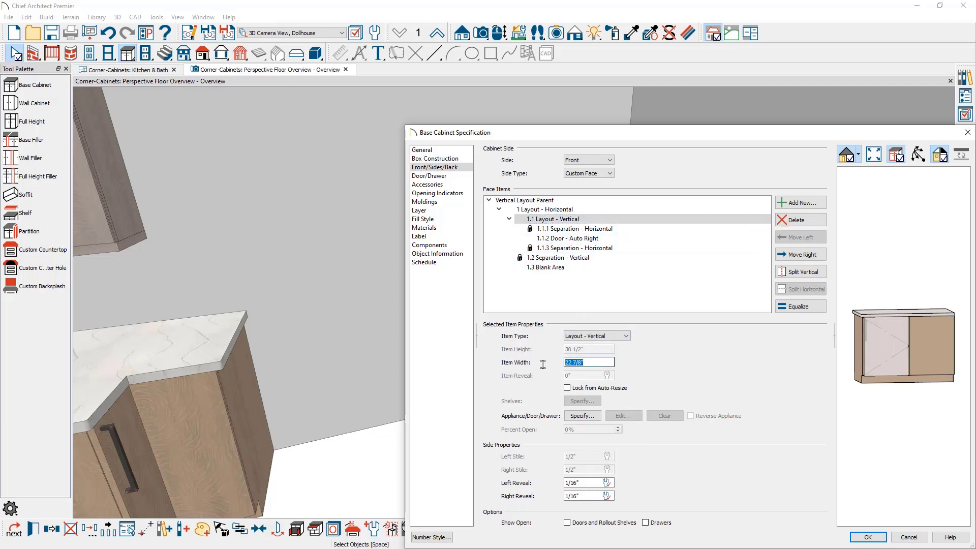
text(21)
key(Tab)
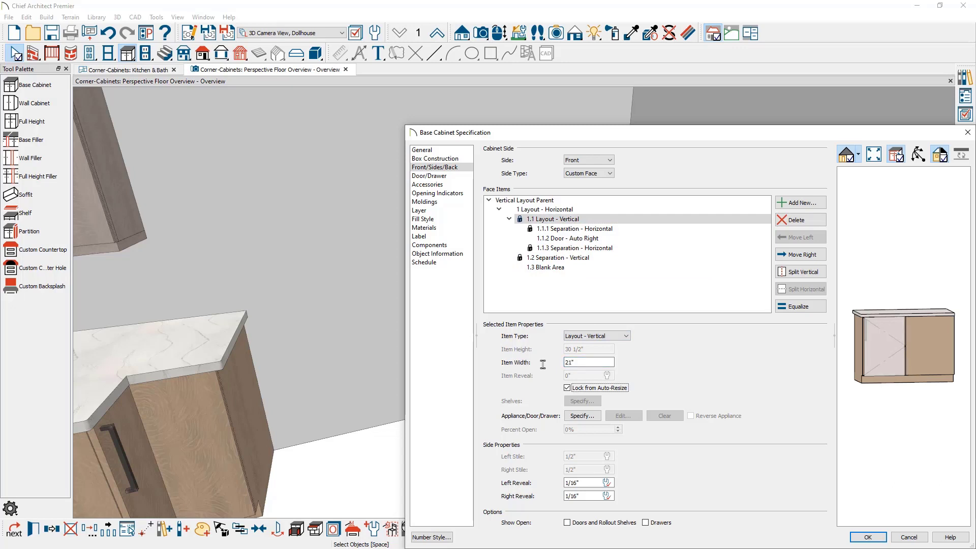
Change the blank area on the corner side of the cabinet front to an Opening.
click(932, 369)
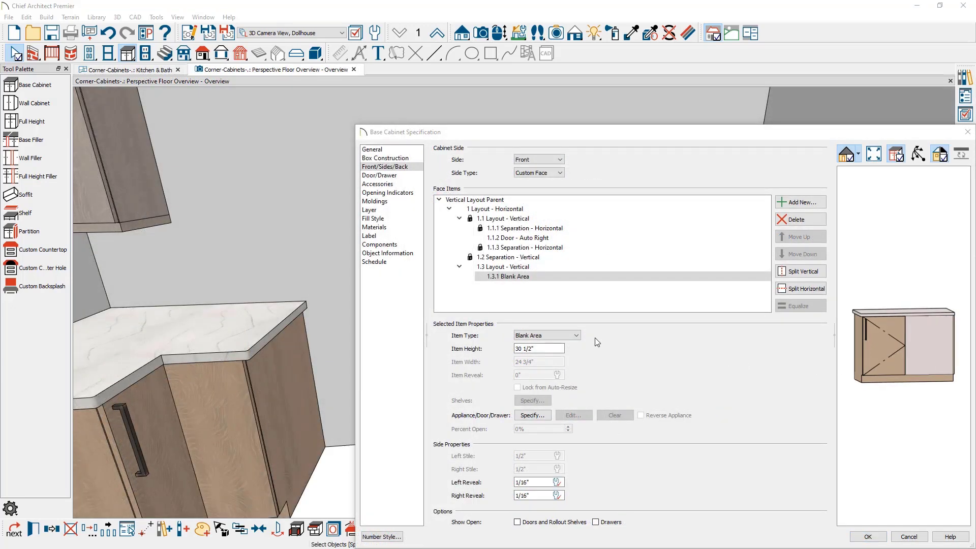
click(581, 337)
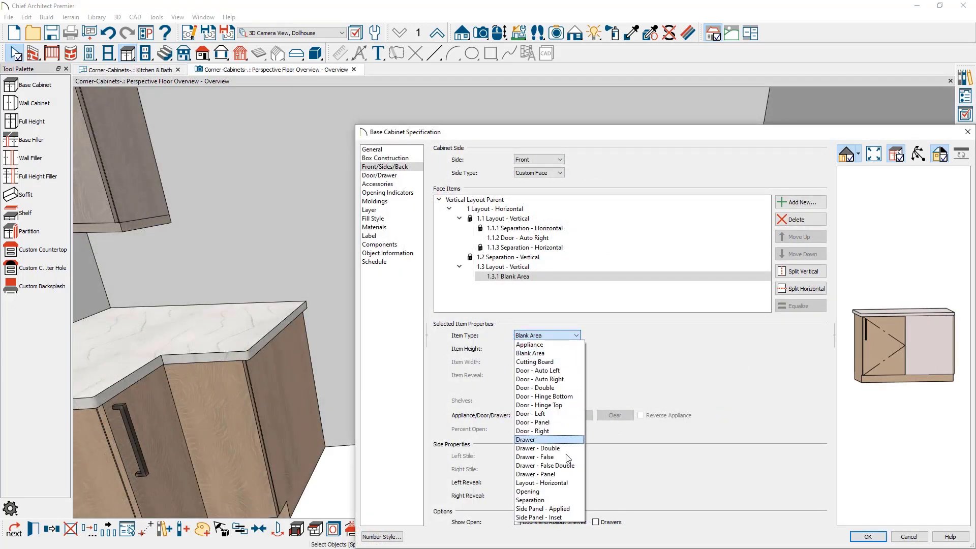
click(560, 492)
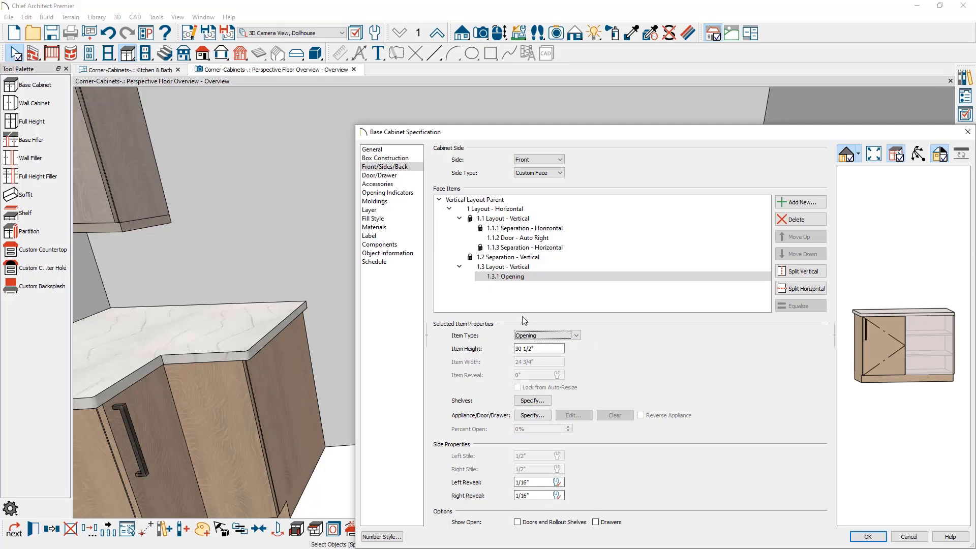
Change the vertical separation between the door and the opening to a Blank Area 2 inches wide.
click(528, 258)
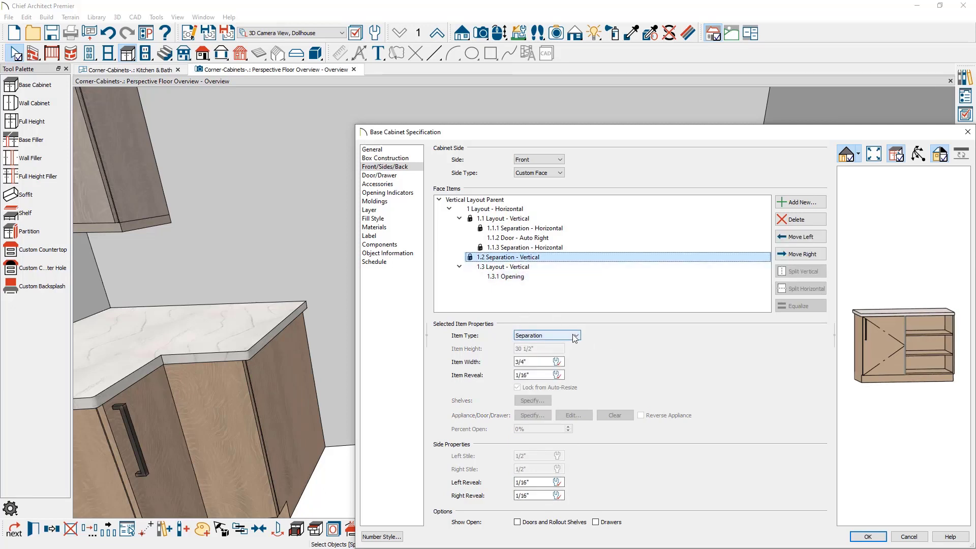
click(555, 336)
click(548, 358)
drag(548, 358, 508, 364)
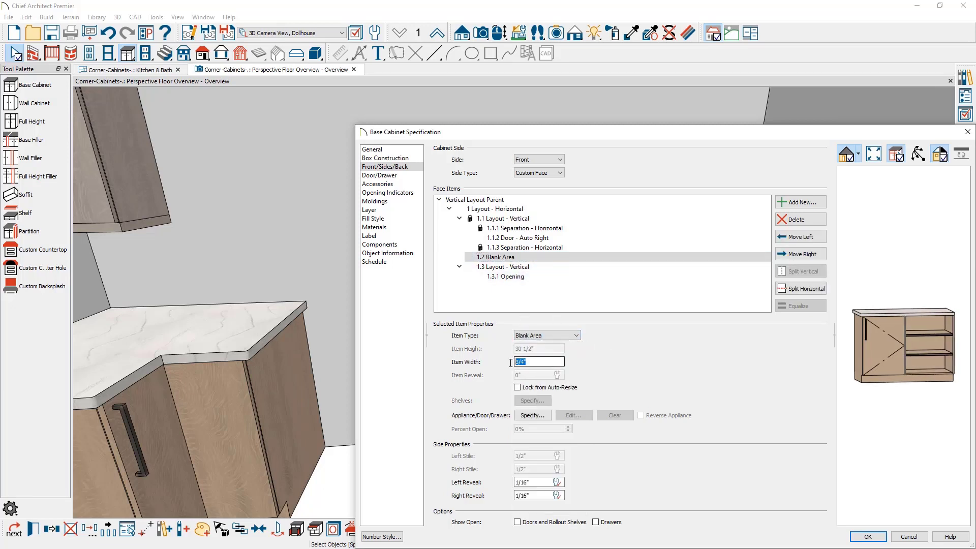
text(2)
key(Tab)
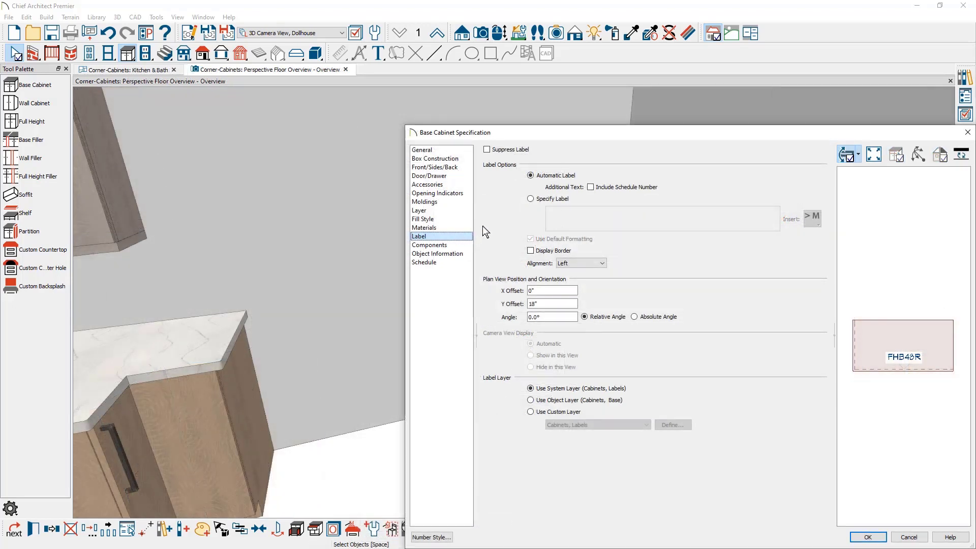
Specify a custom label for the back-wall cabinet, replacing the FHB prefix with BC, and apply the specification.
click(532, 199)
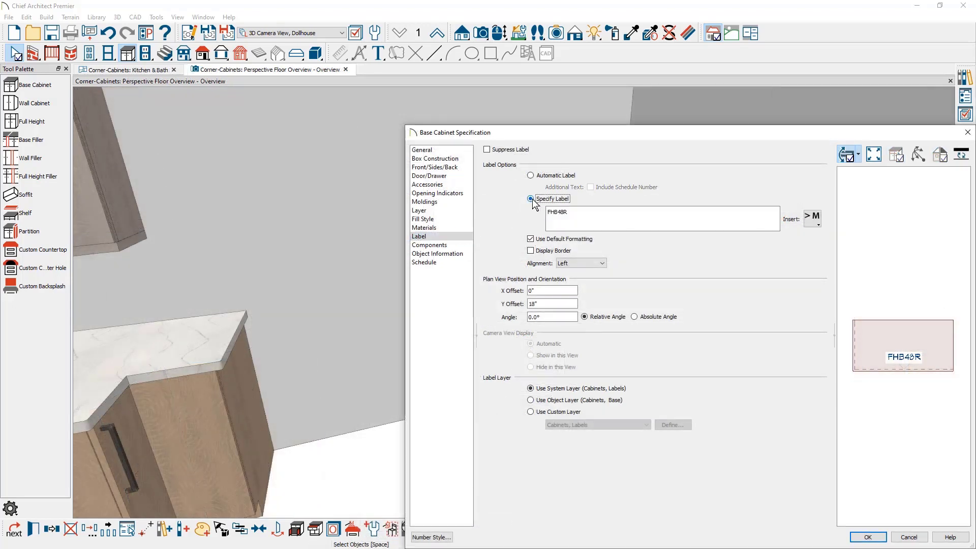
click(555, 214)
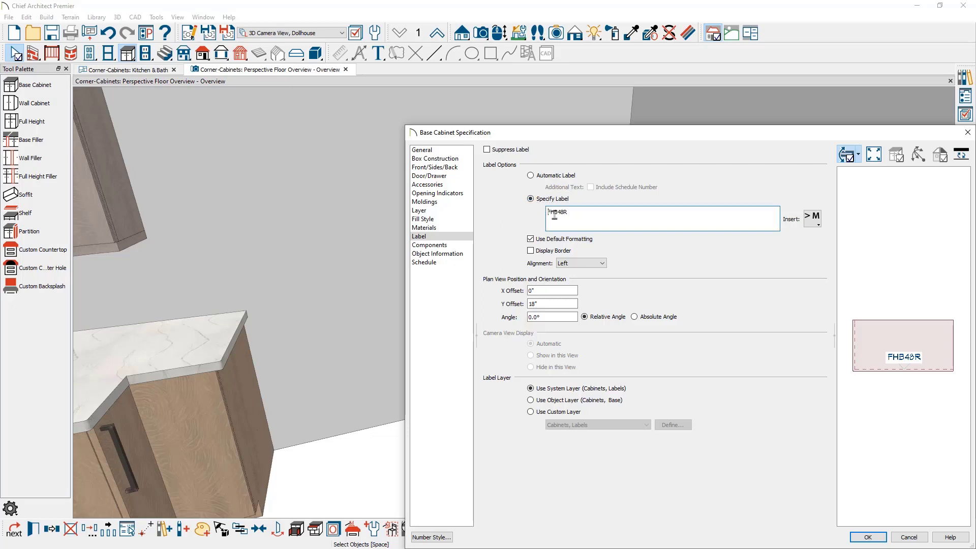
text(BC)
key(Delete)
key(Delete)
key(Delete)
click(867, 536)
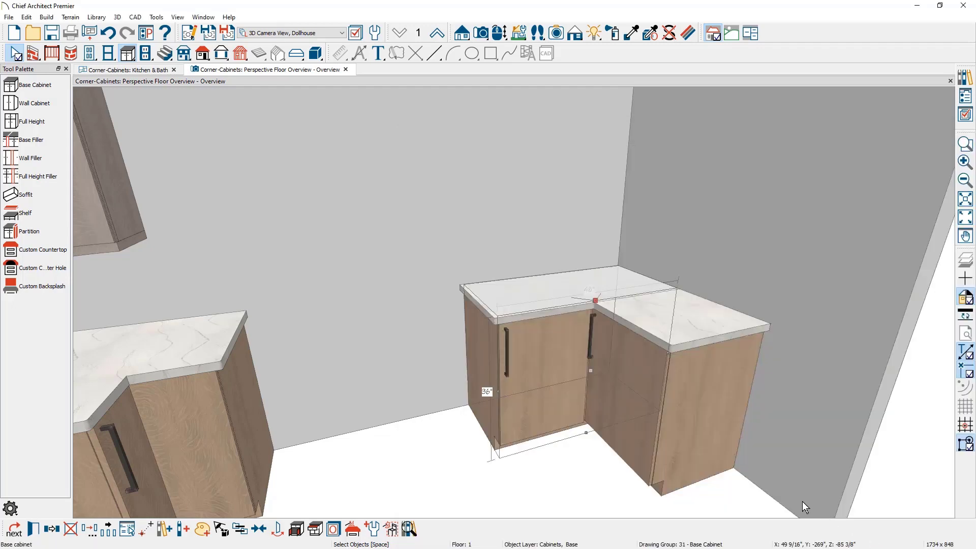
Change the side-wall base cabinet's door to Door - Auto Left in its front face items.
double_click(653, 413)
click(583, 219)
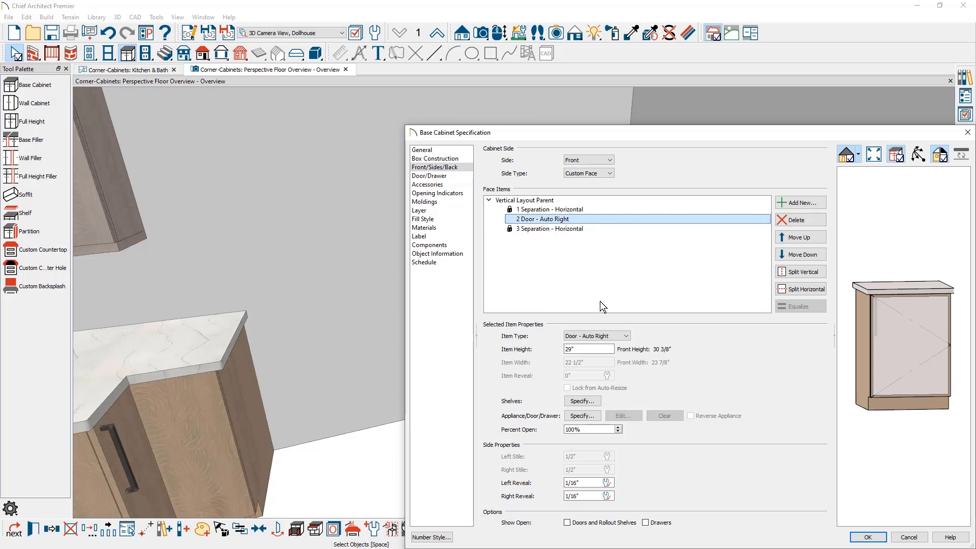
click(605, 336)
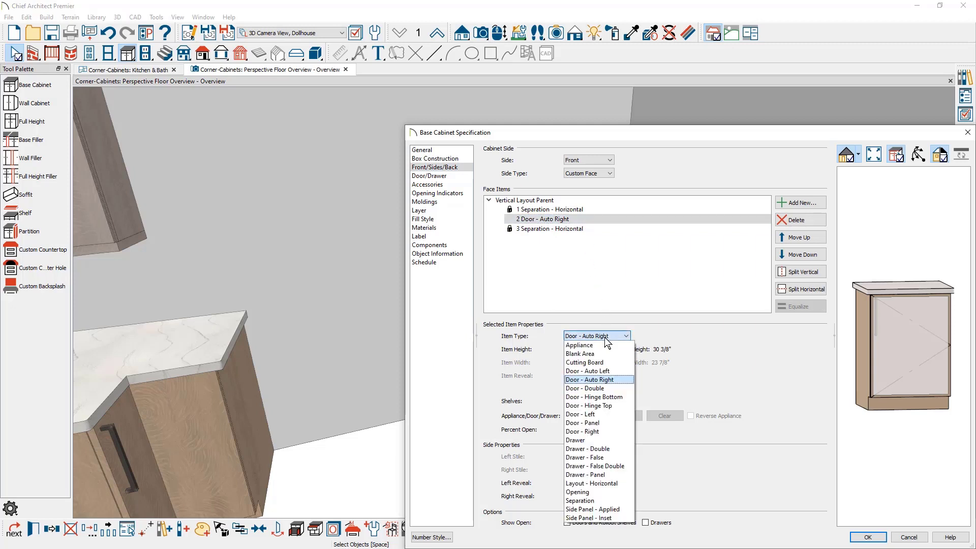
click(613, 375)
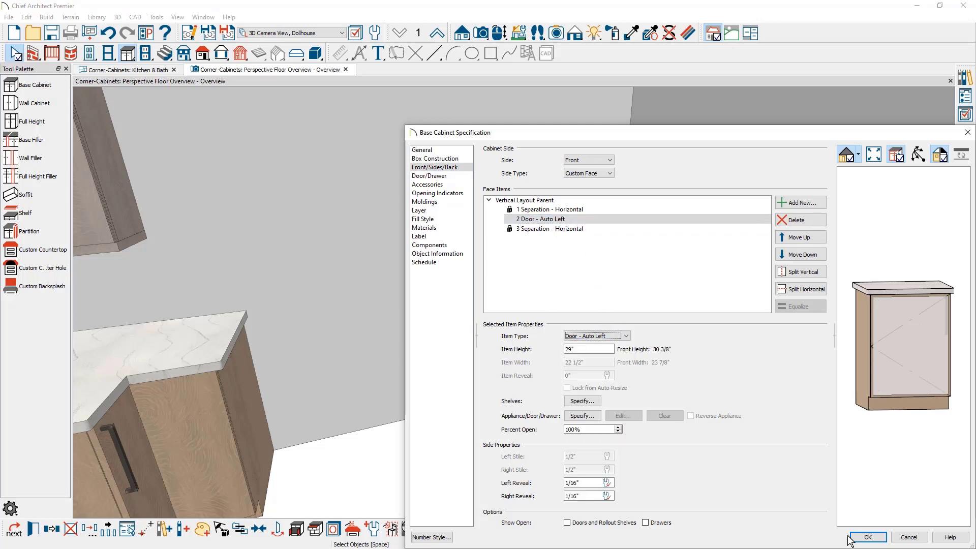
click(867, 538)
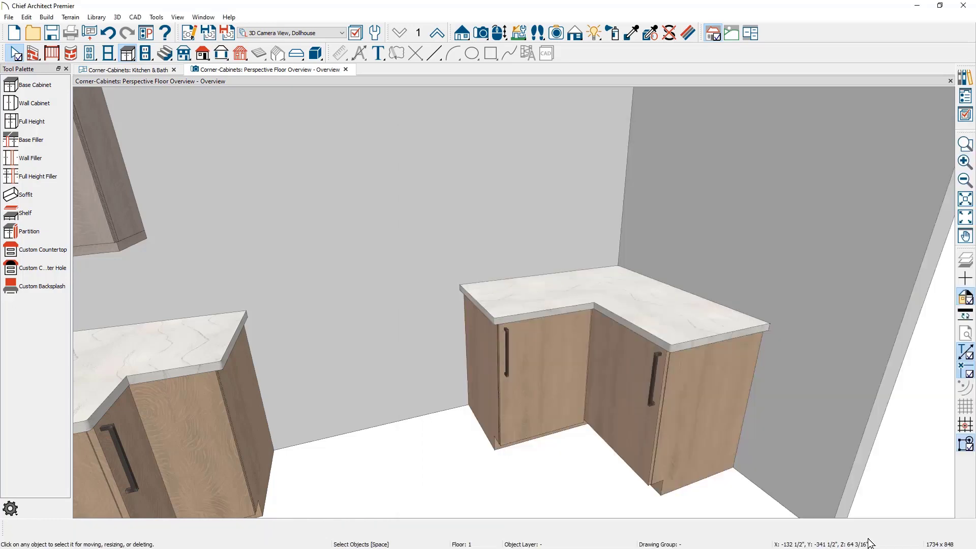